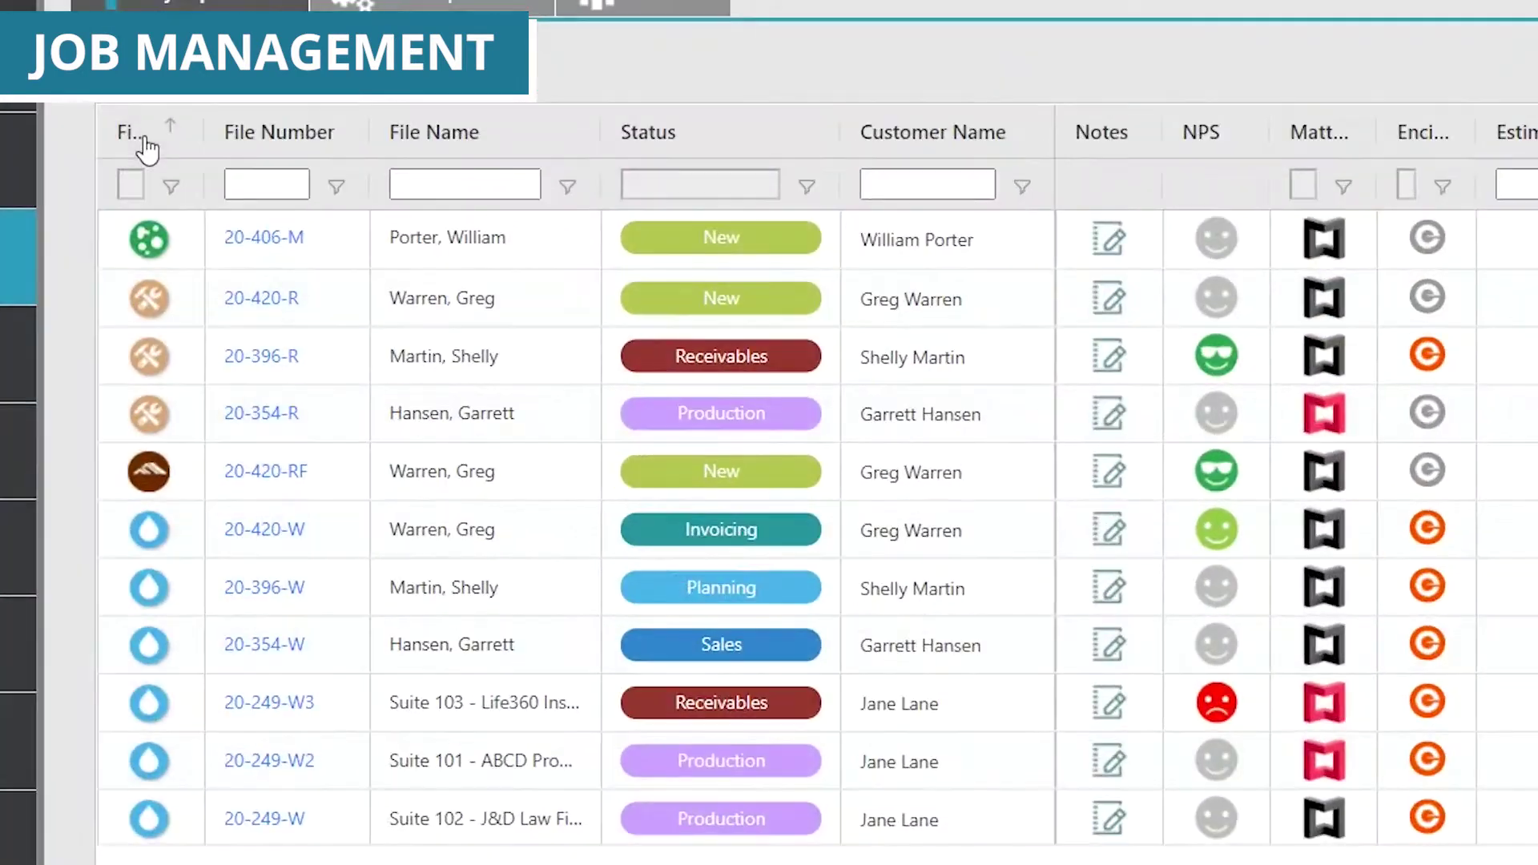
Step: Reverse the file type sort and filter the job grid to Production status
left_click(171, 213)
left_click(808, 187)
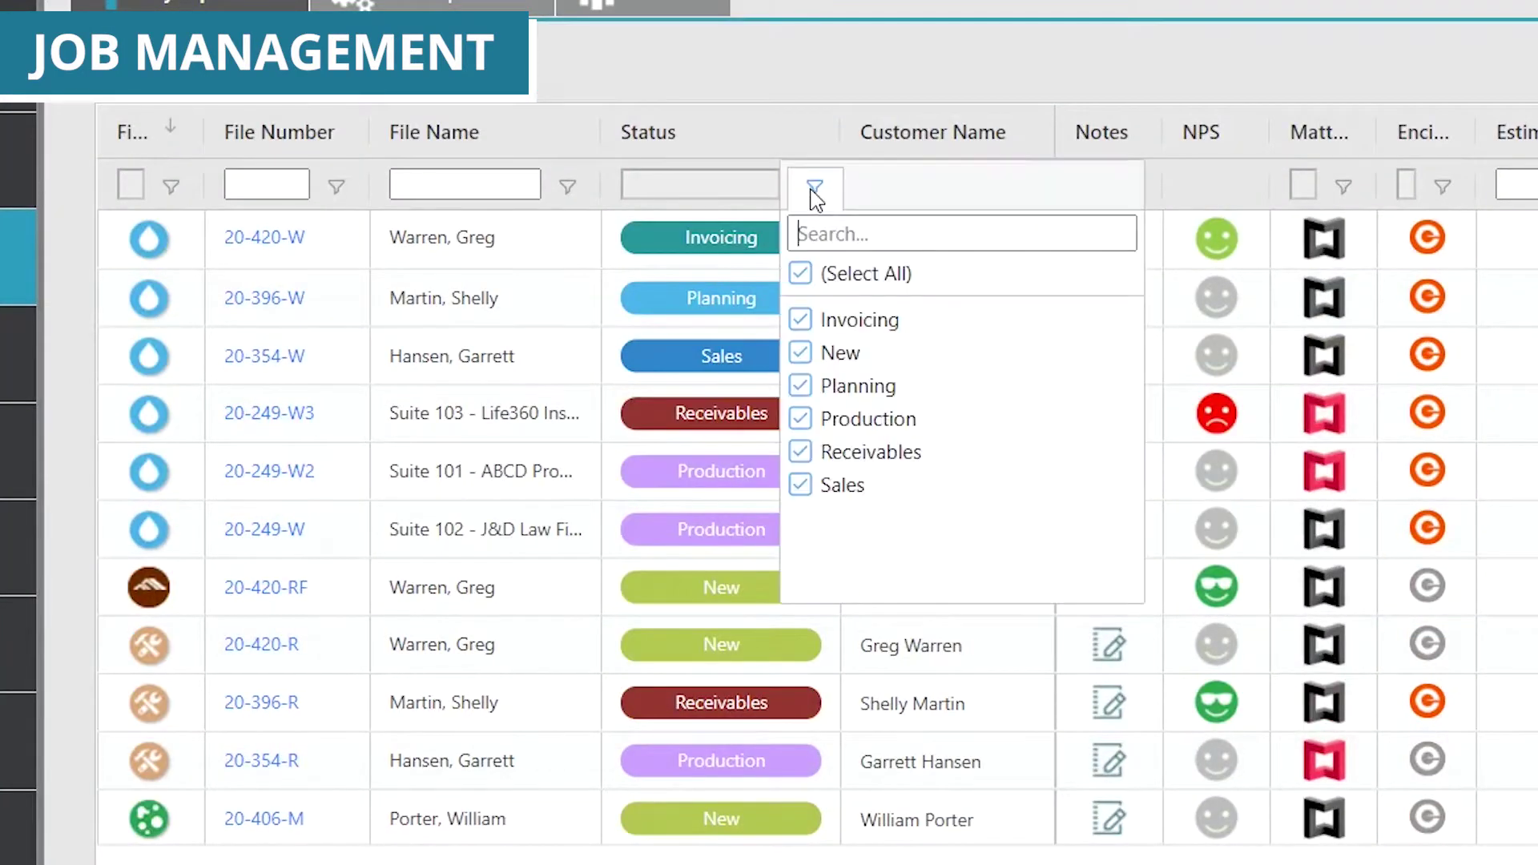
left_click(802, 422)
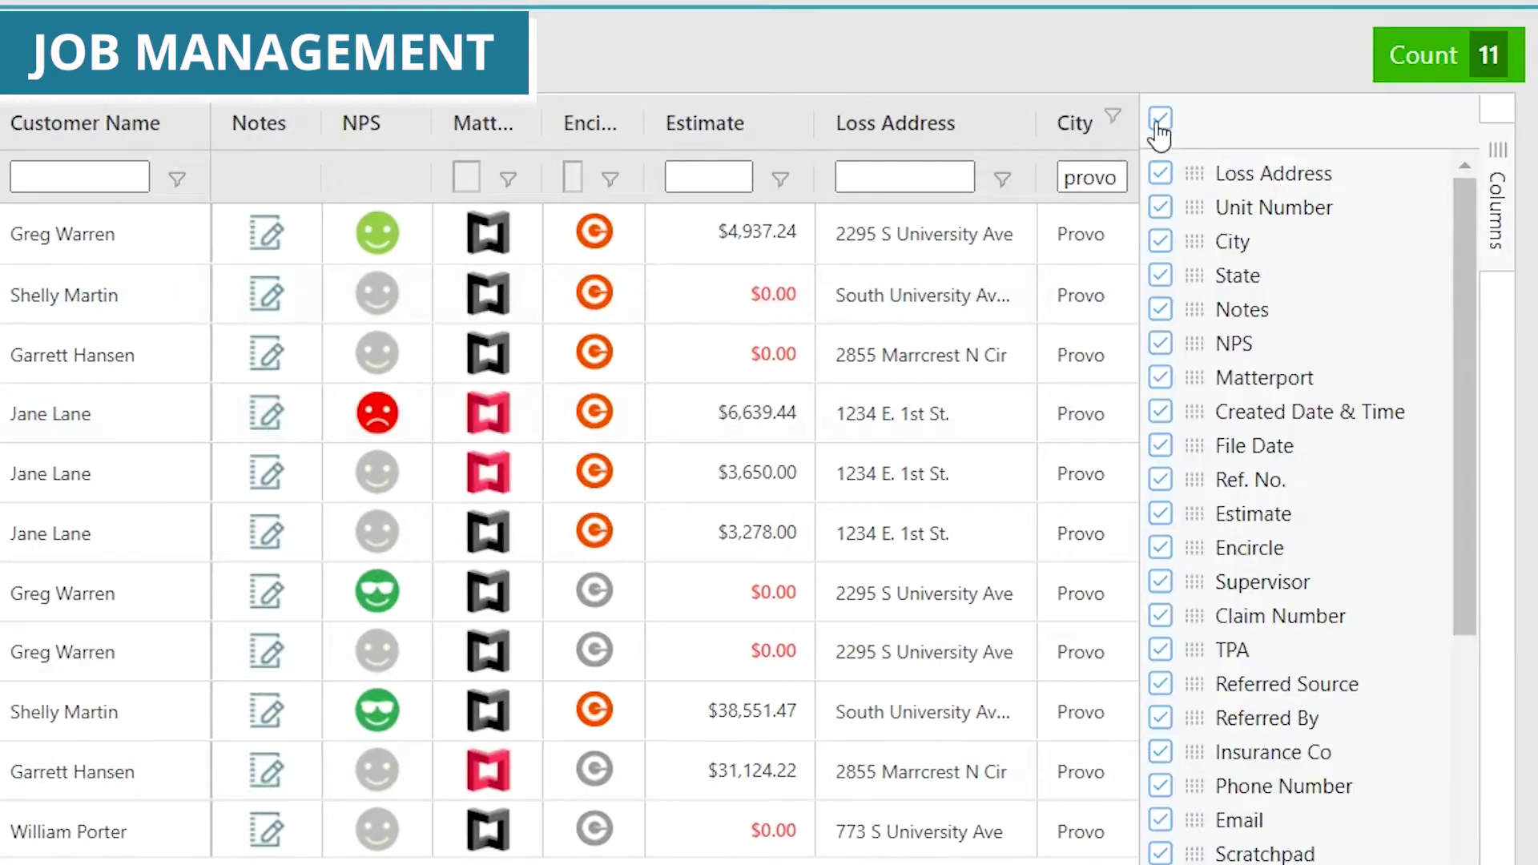
Step: Show only Estimate, Referred Source and Referred By columns, with Estimator moved to second position
left_click(1160, 120)
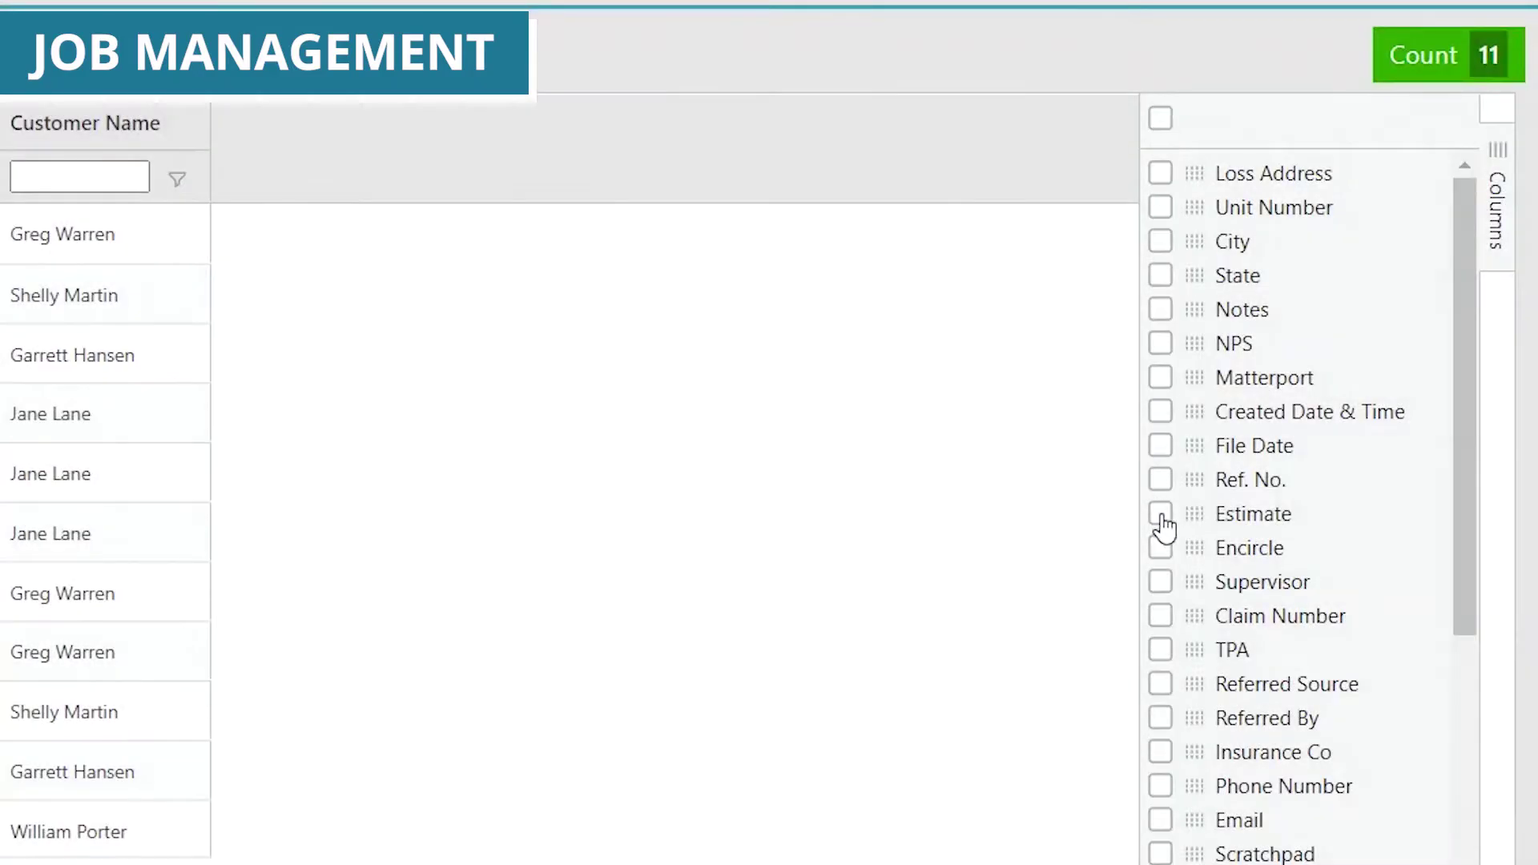
left_click(1160, 513)
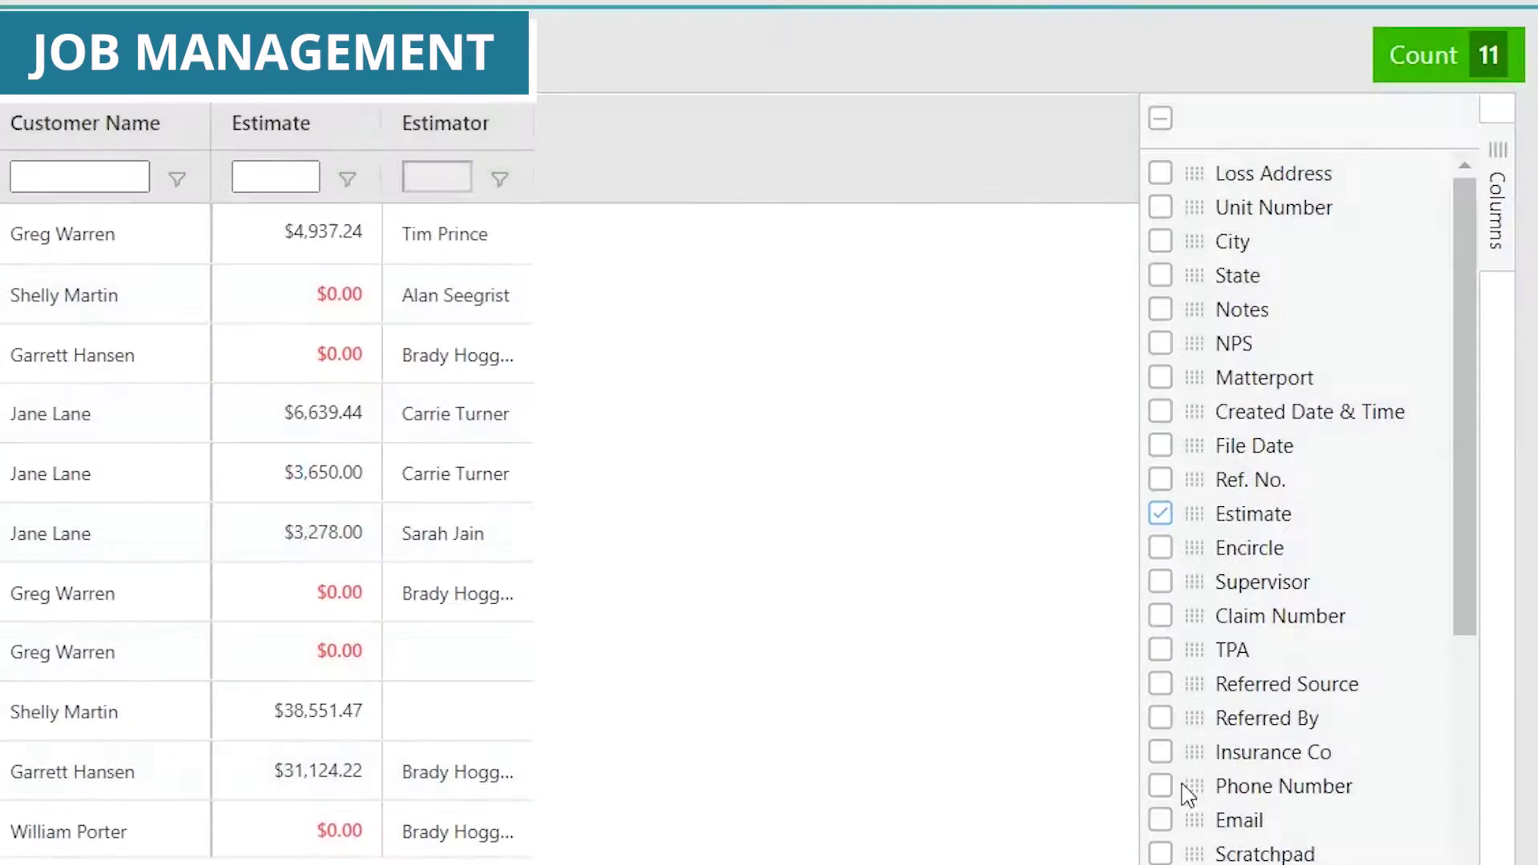
left_click(1161, 683)
left_click(1160, 718)
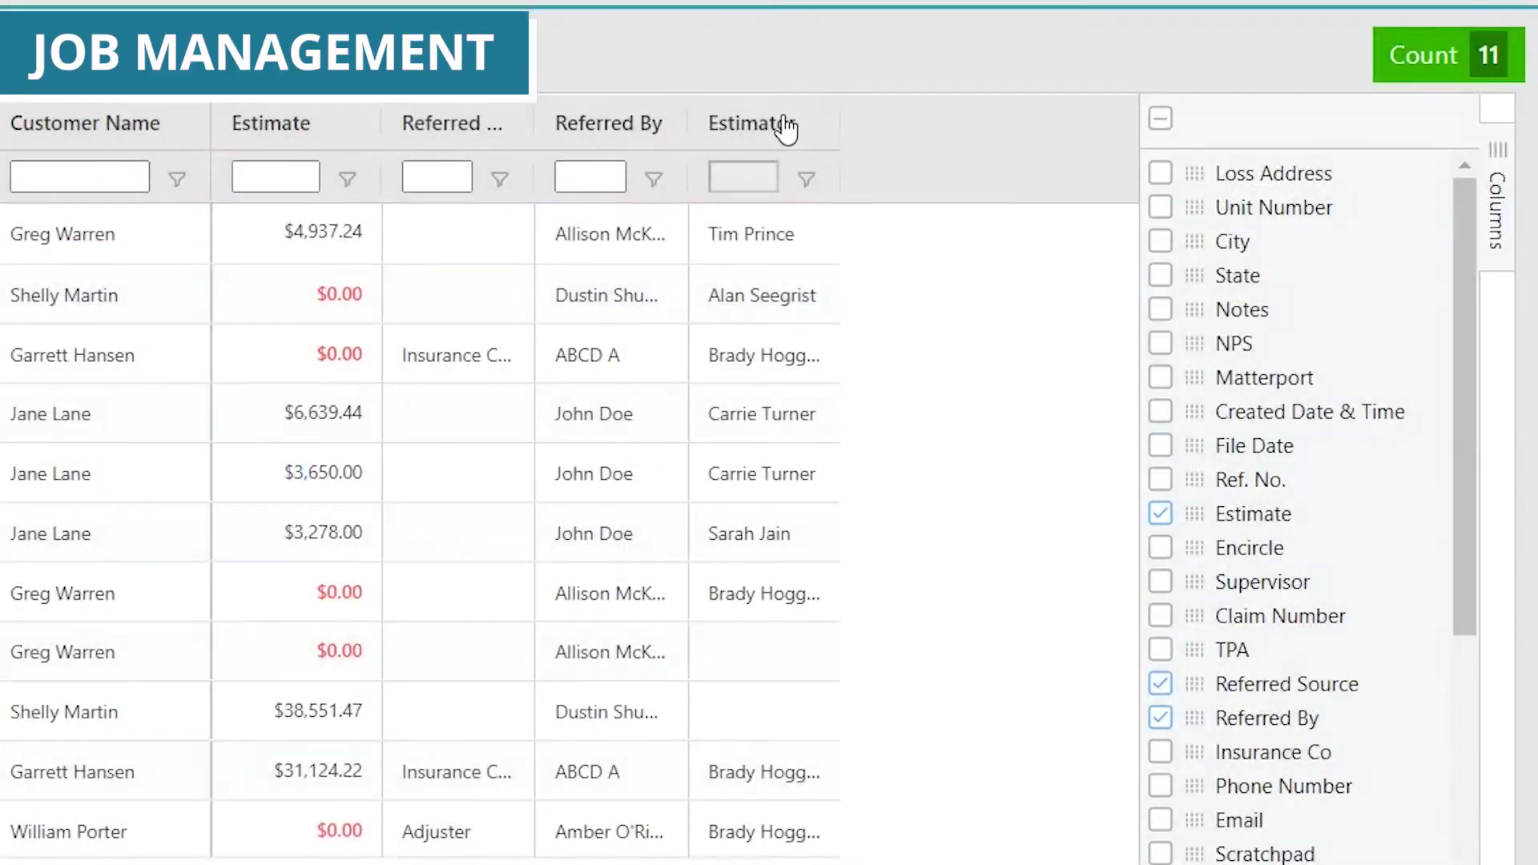
left_click_drag(783, 123, 273, 112)
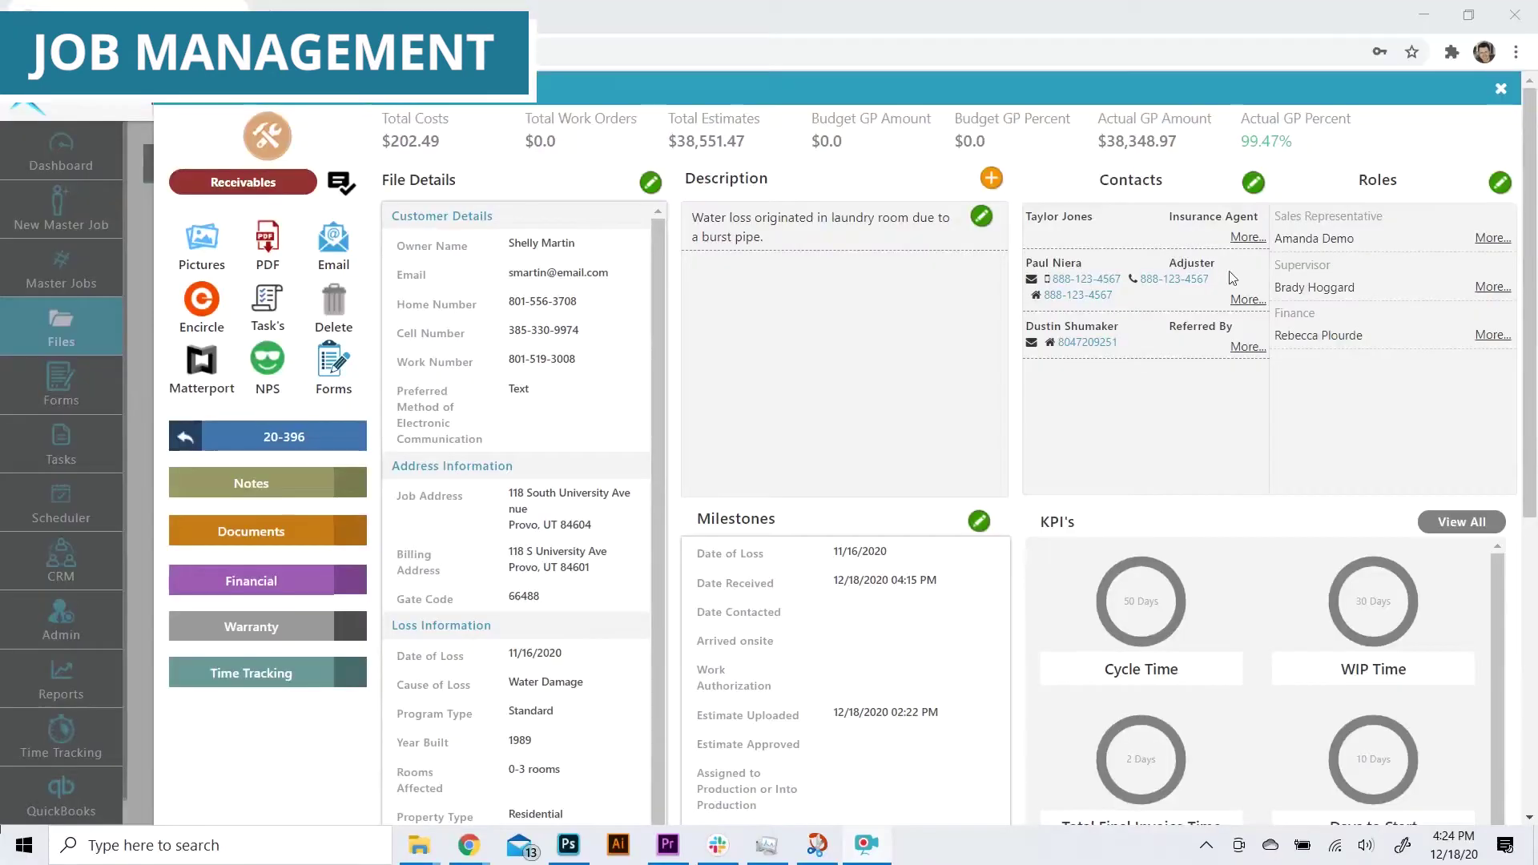
Step: Add the plumber and another CRM person as contacts on job 20-396
left_click(1254, 183)
left_click(722, 567)
left_click(784, 464)
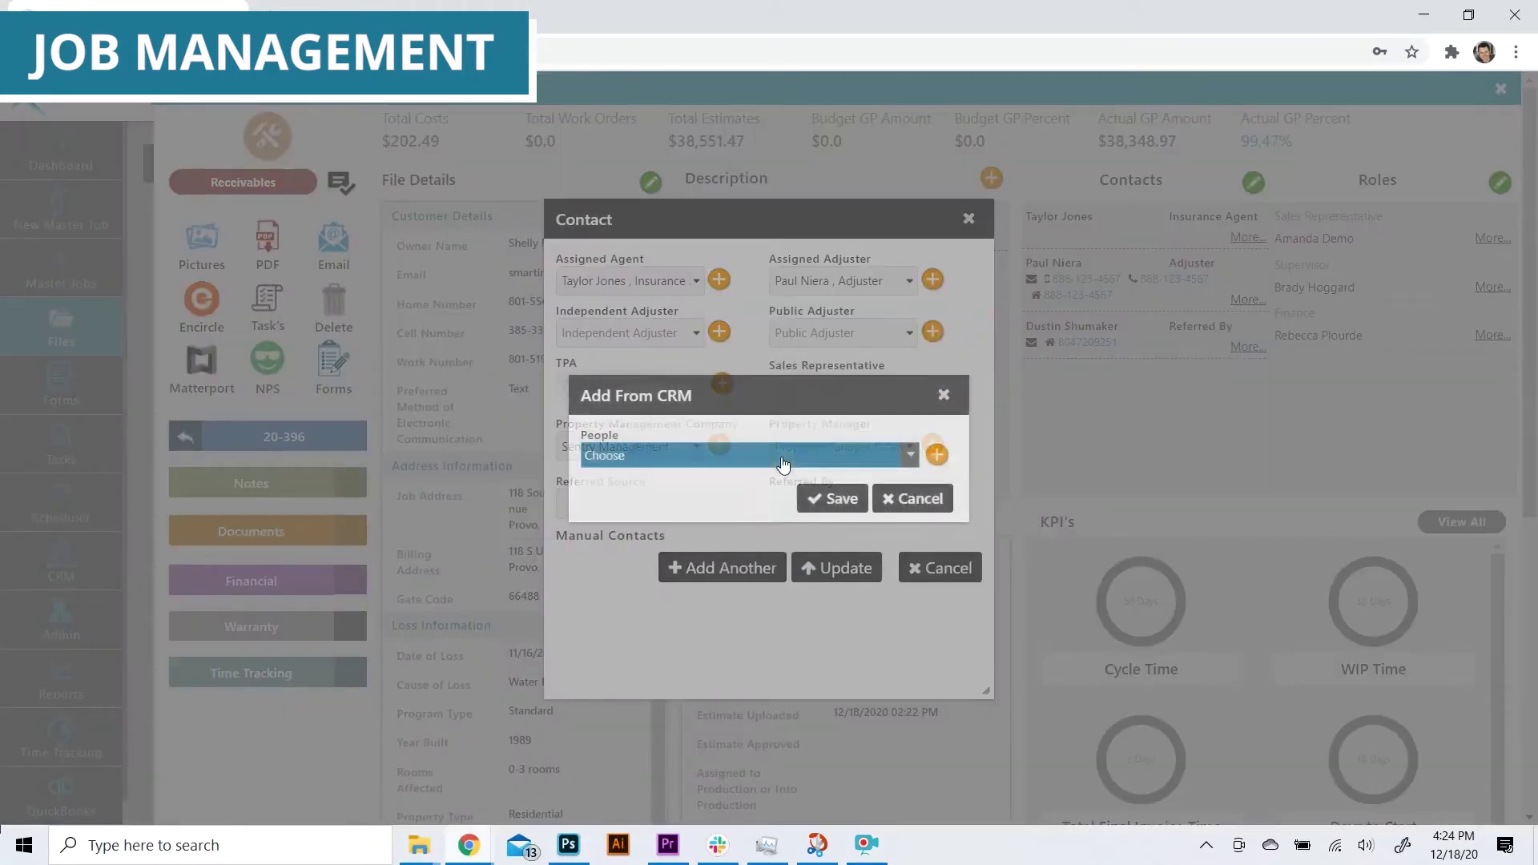
left_click(901, 460)
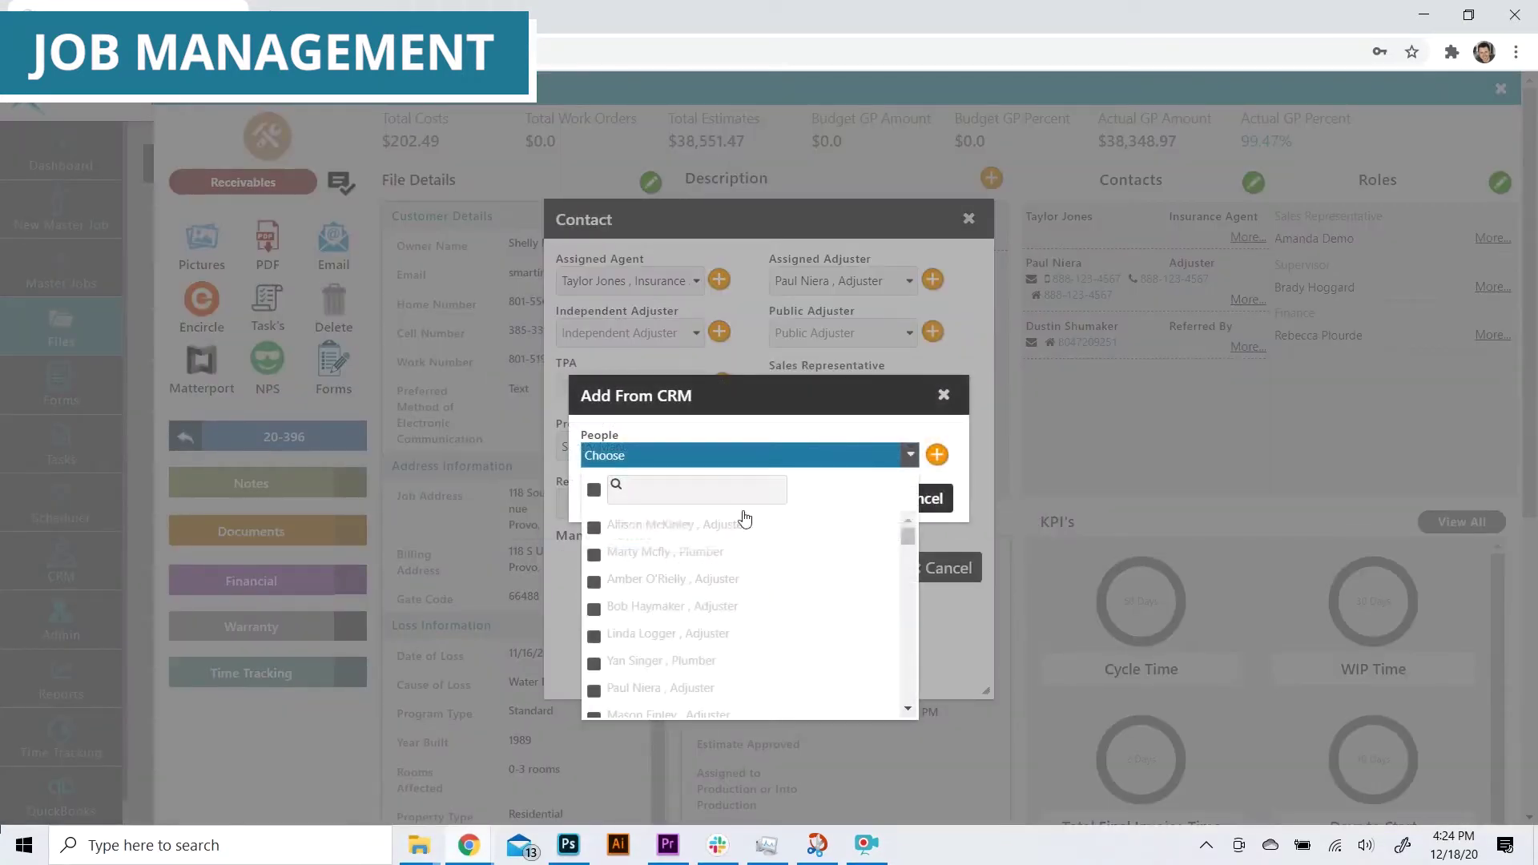
left_click(689, 663)
left_click(965, 488)
left_click(832, 498)
scroll(794, 606, "down", 2)
left_click(813, 667)
Step: Assign a Coordinator in the job's roles
left_click(1498, 184)
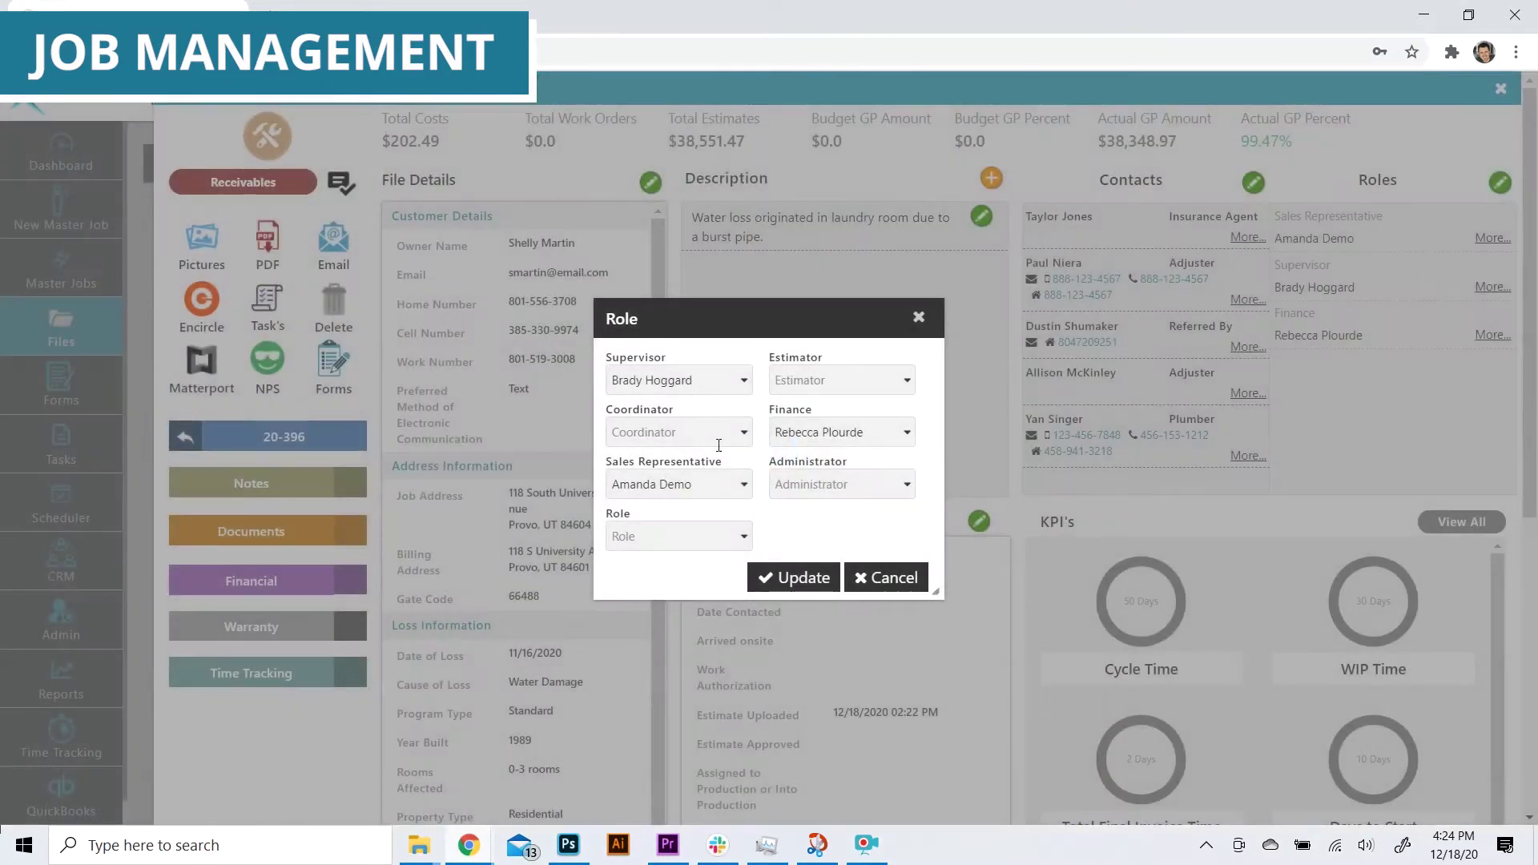
left_click(743, 434)
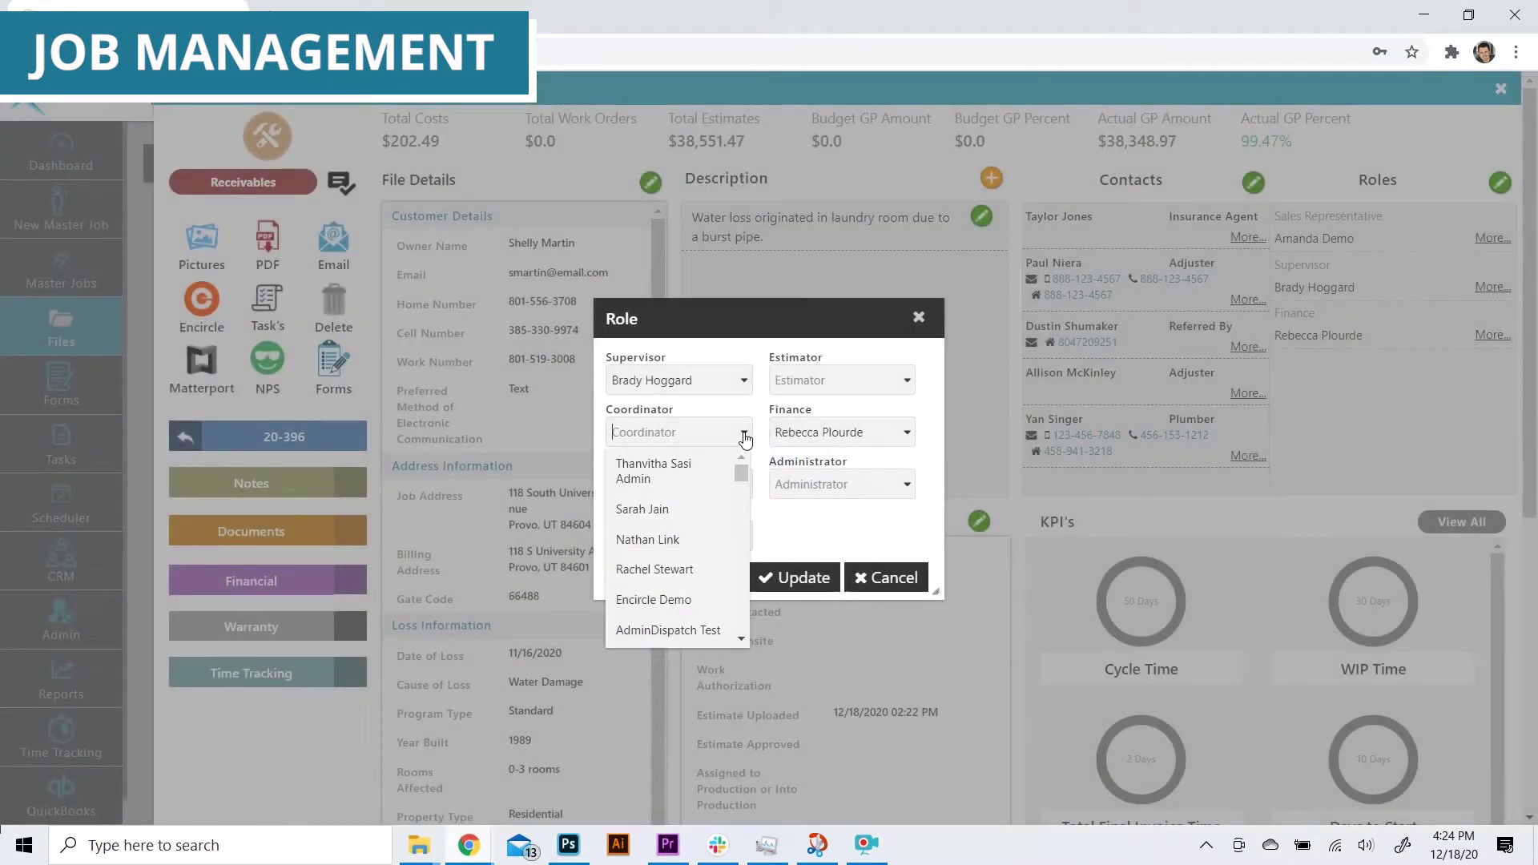
left_click(647, 540)
left_click(796, 575)
Step: Set the job's Date Contacted milestone and save the milestone dates
scroll(1186, 375, "down", 4)
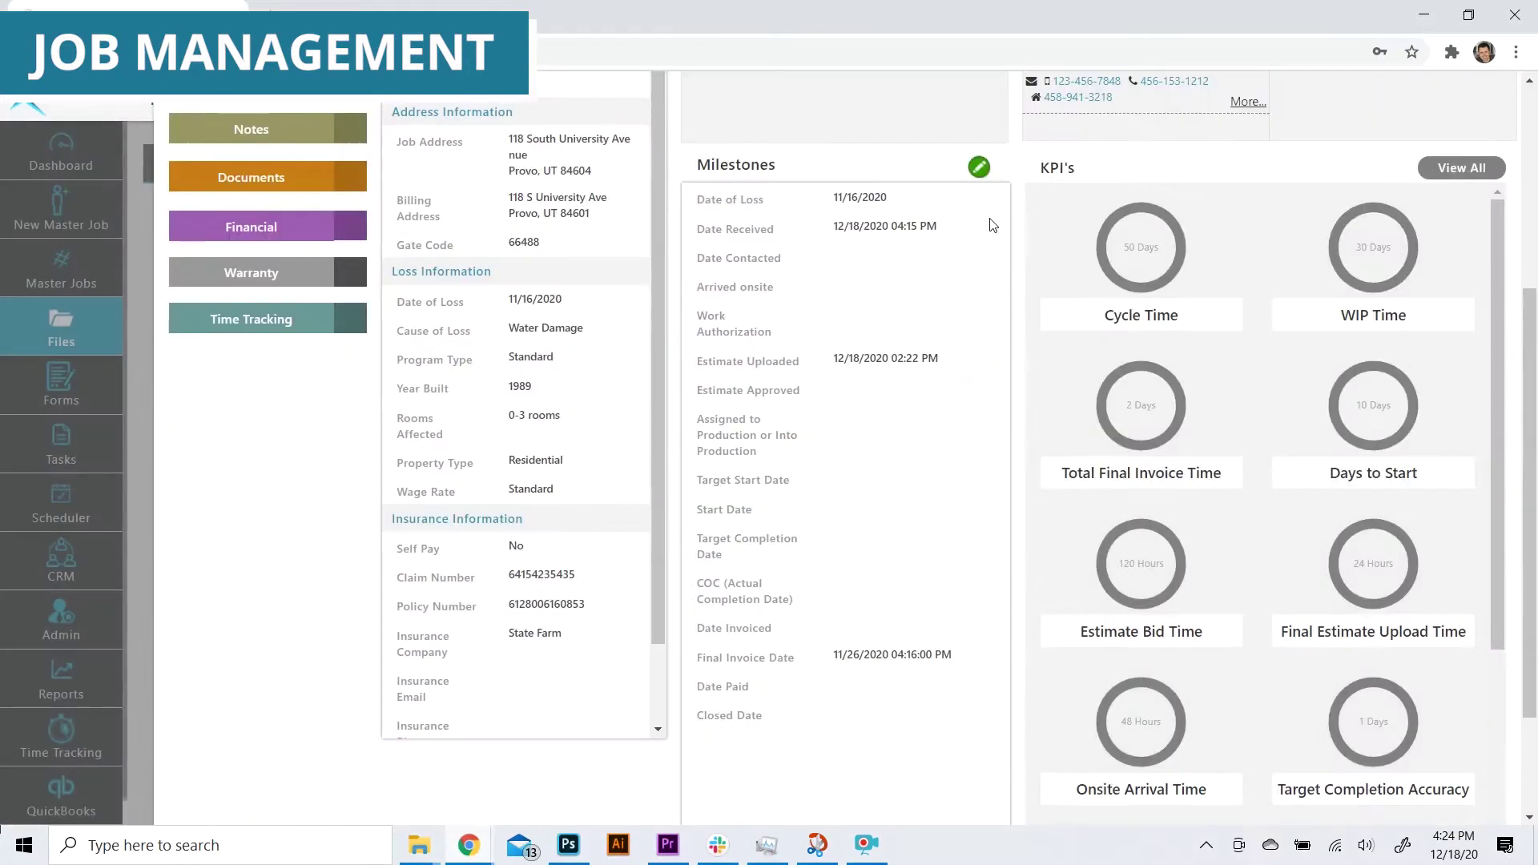
left_click(979, 166)
left_click(1045, 326)
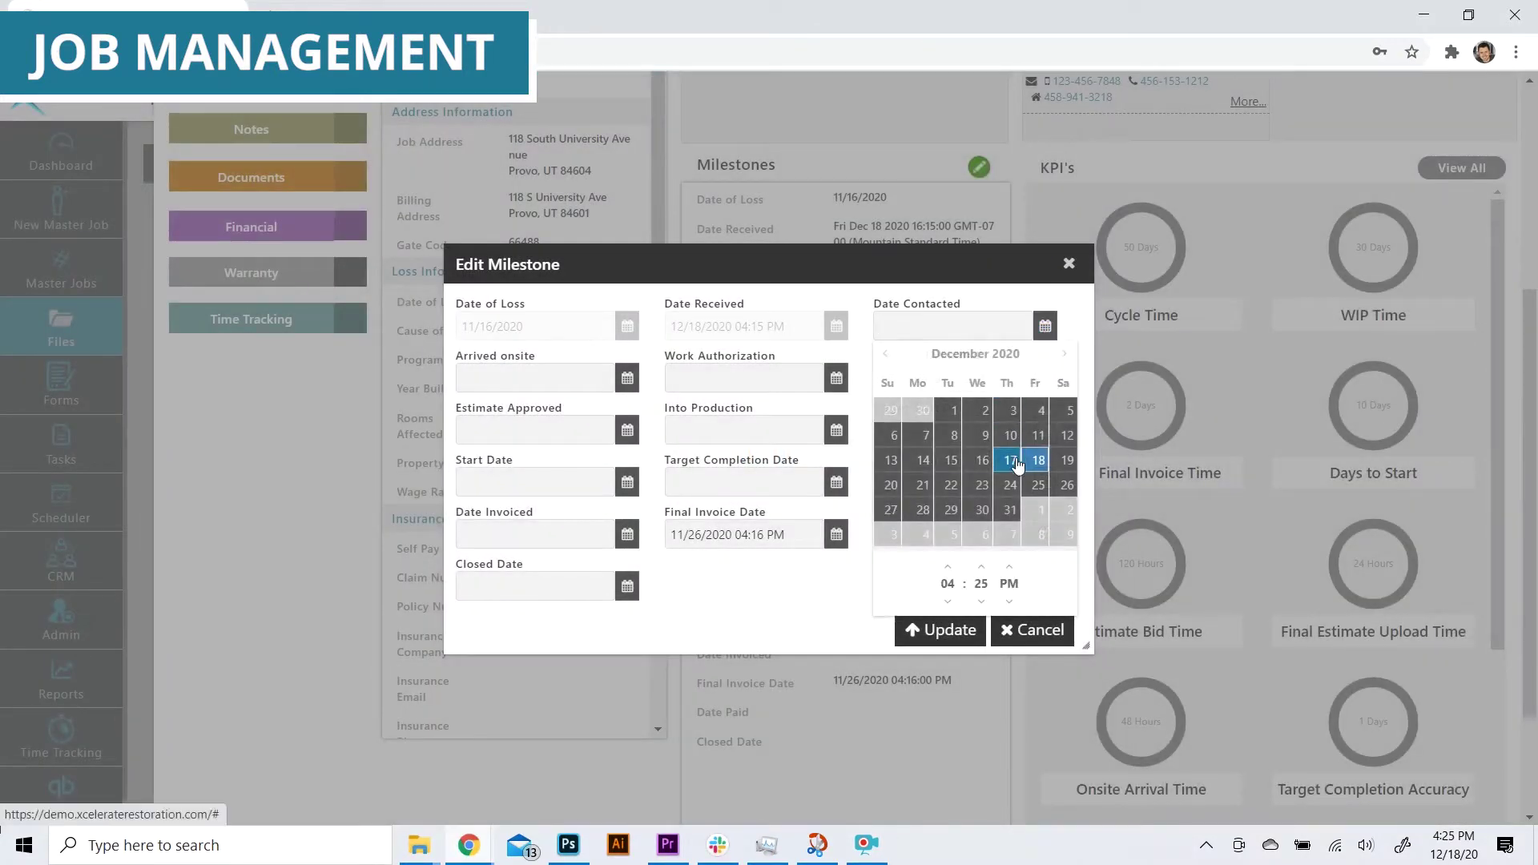
left_click(946, 631)
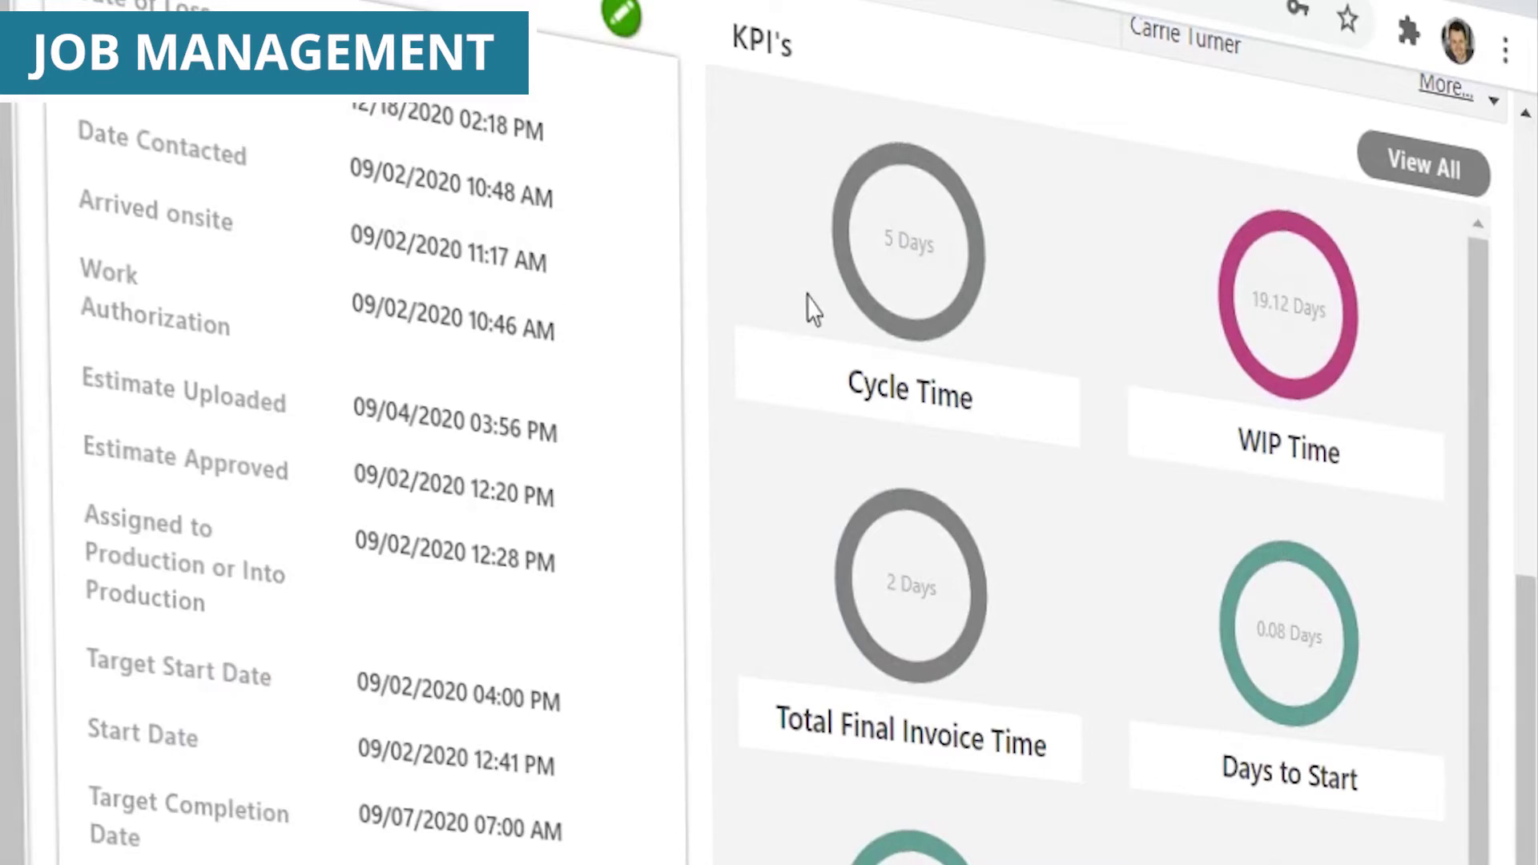
Step: Bring up the task pack sequence showing Inspect Job-Site as order 1
mouse_move(936, 282)
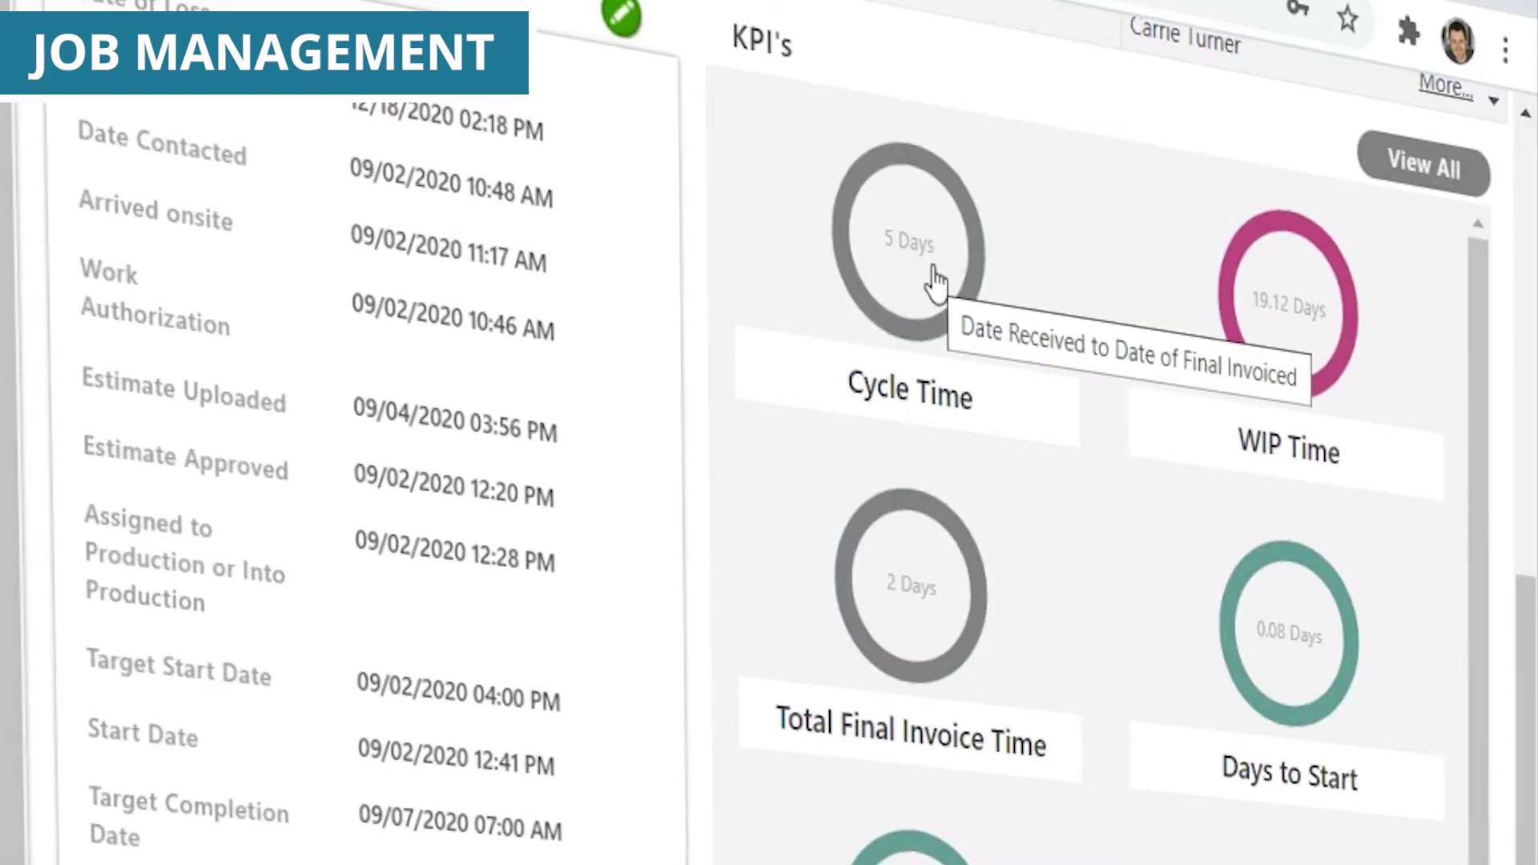
mouse_move(1298, 350)
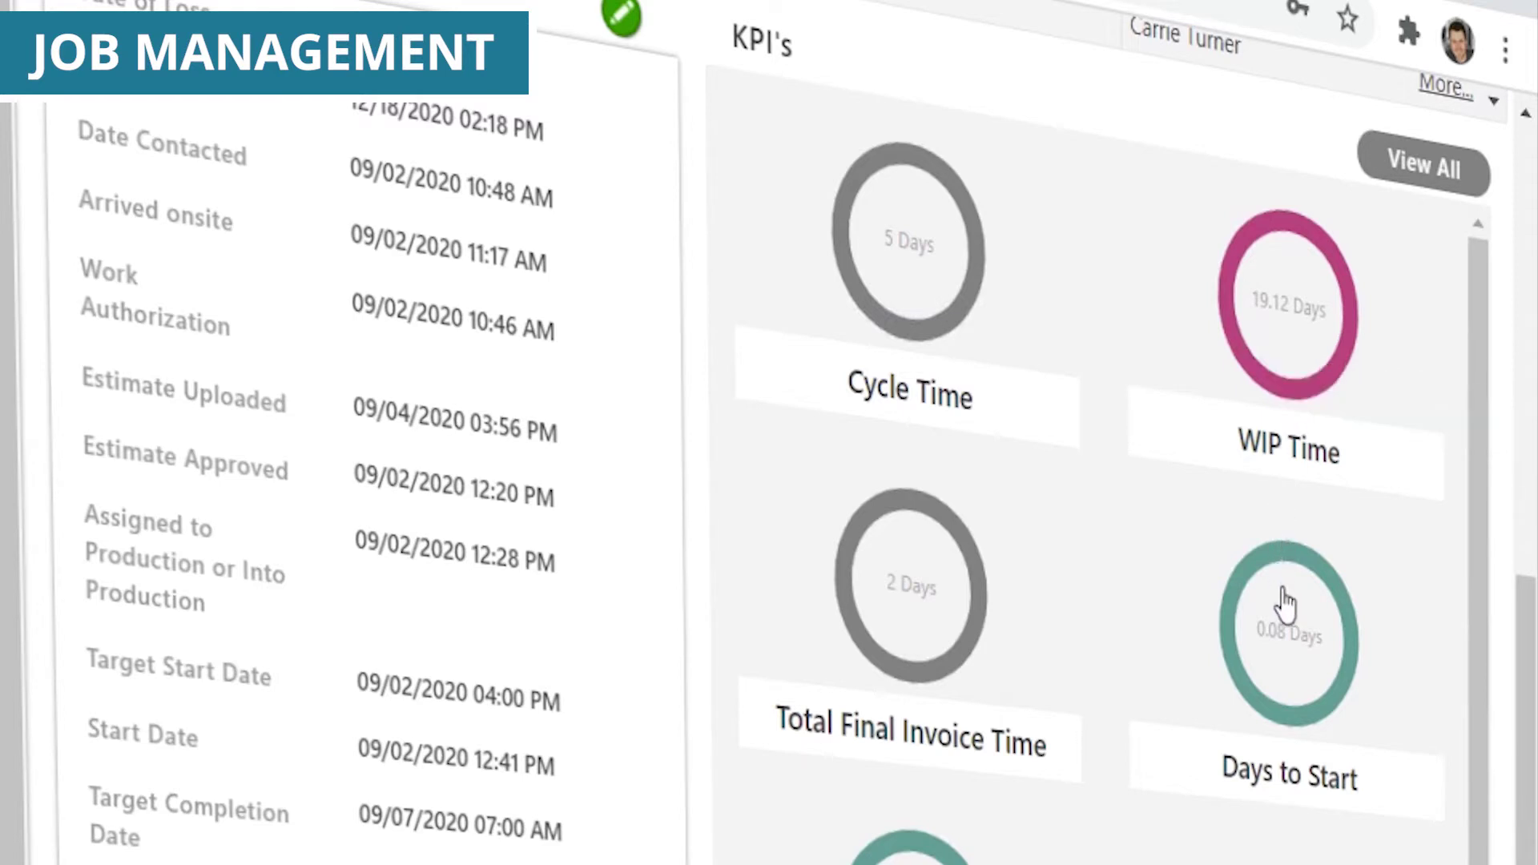
mouse_move(1285, 605)
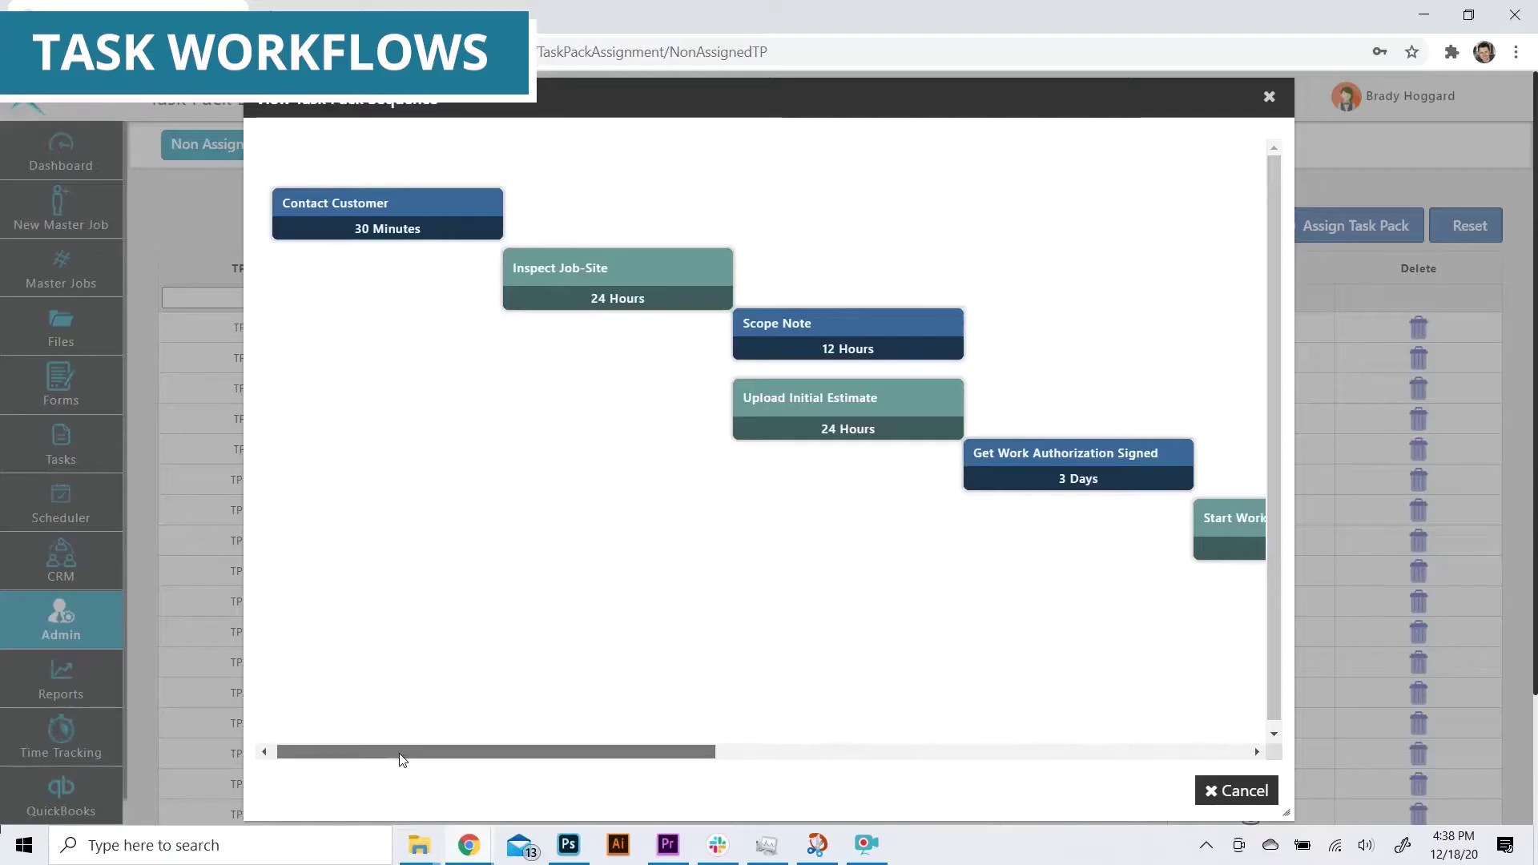
left_click_drag(399, 757, 584, 786)
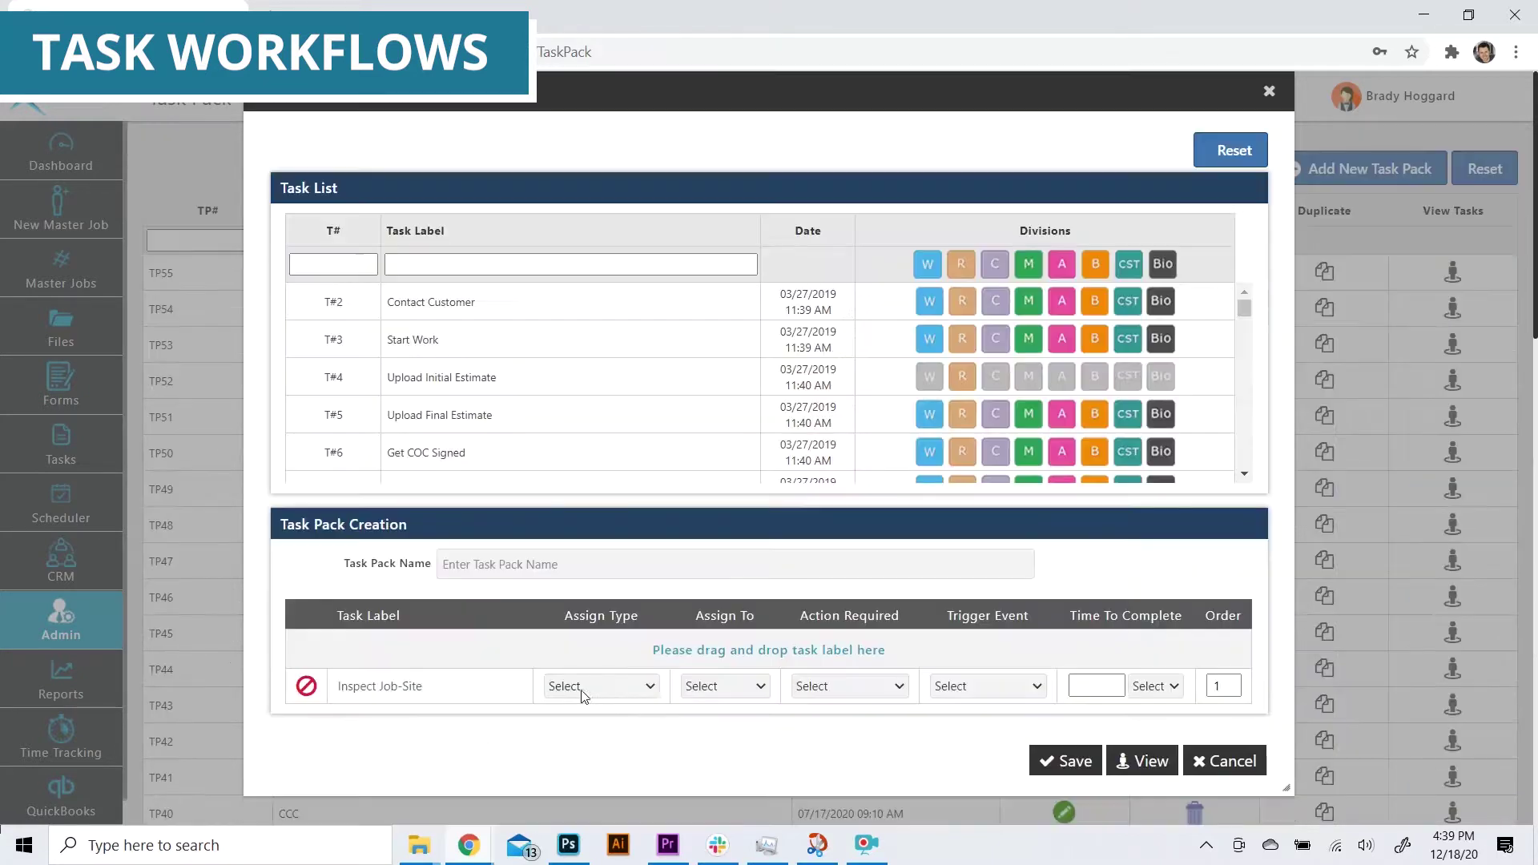
Step: Assign Inspect Job-Site to the Supervisor role with Upload photo as the required action
left_click(651, 687)
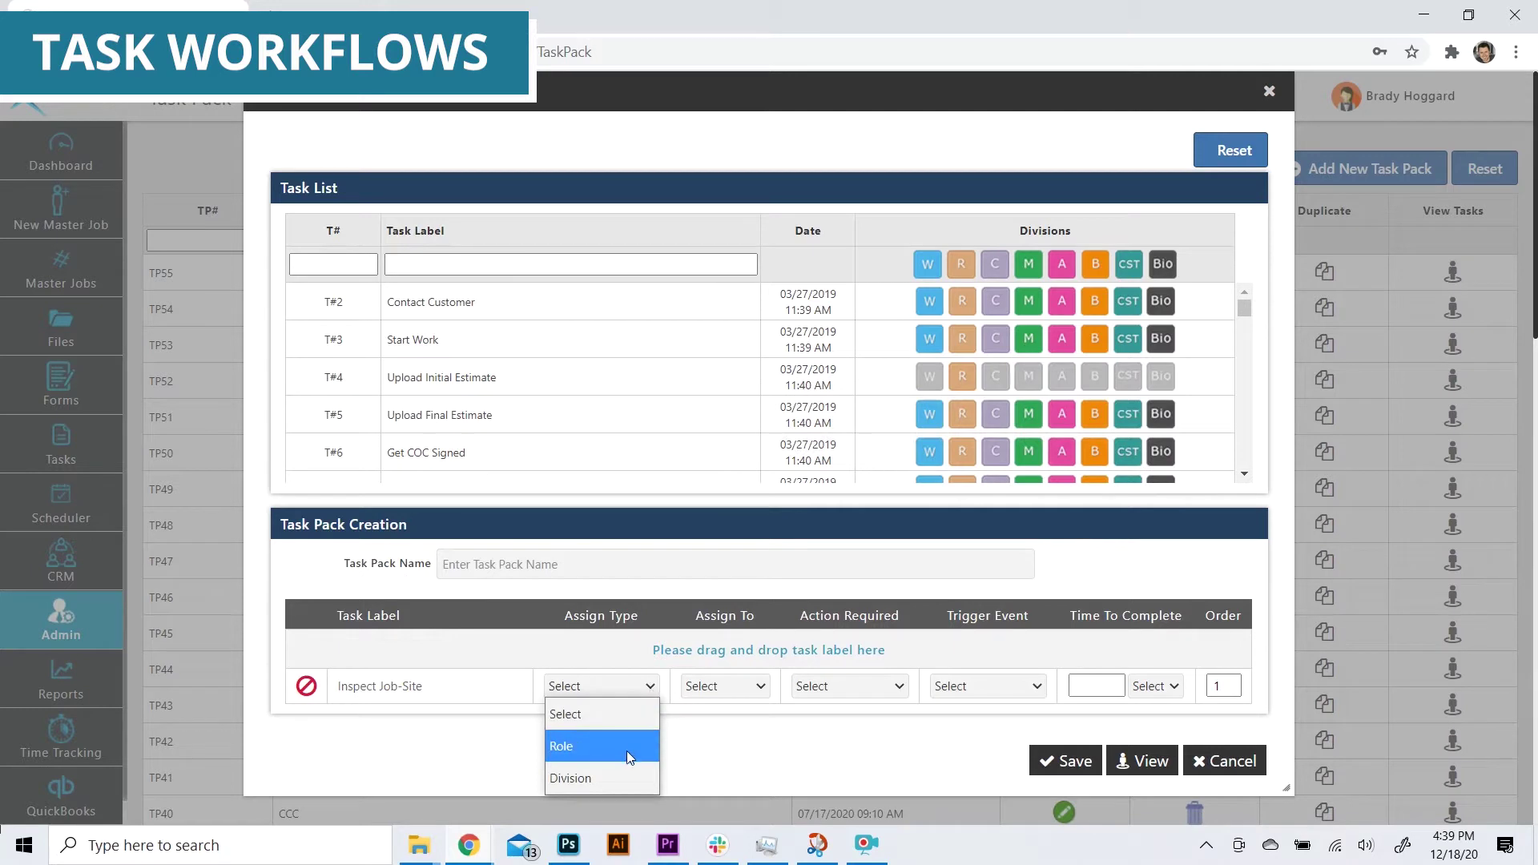
left_click(761, 687)
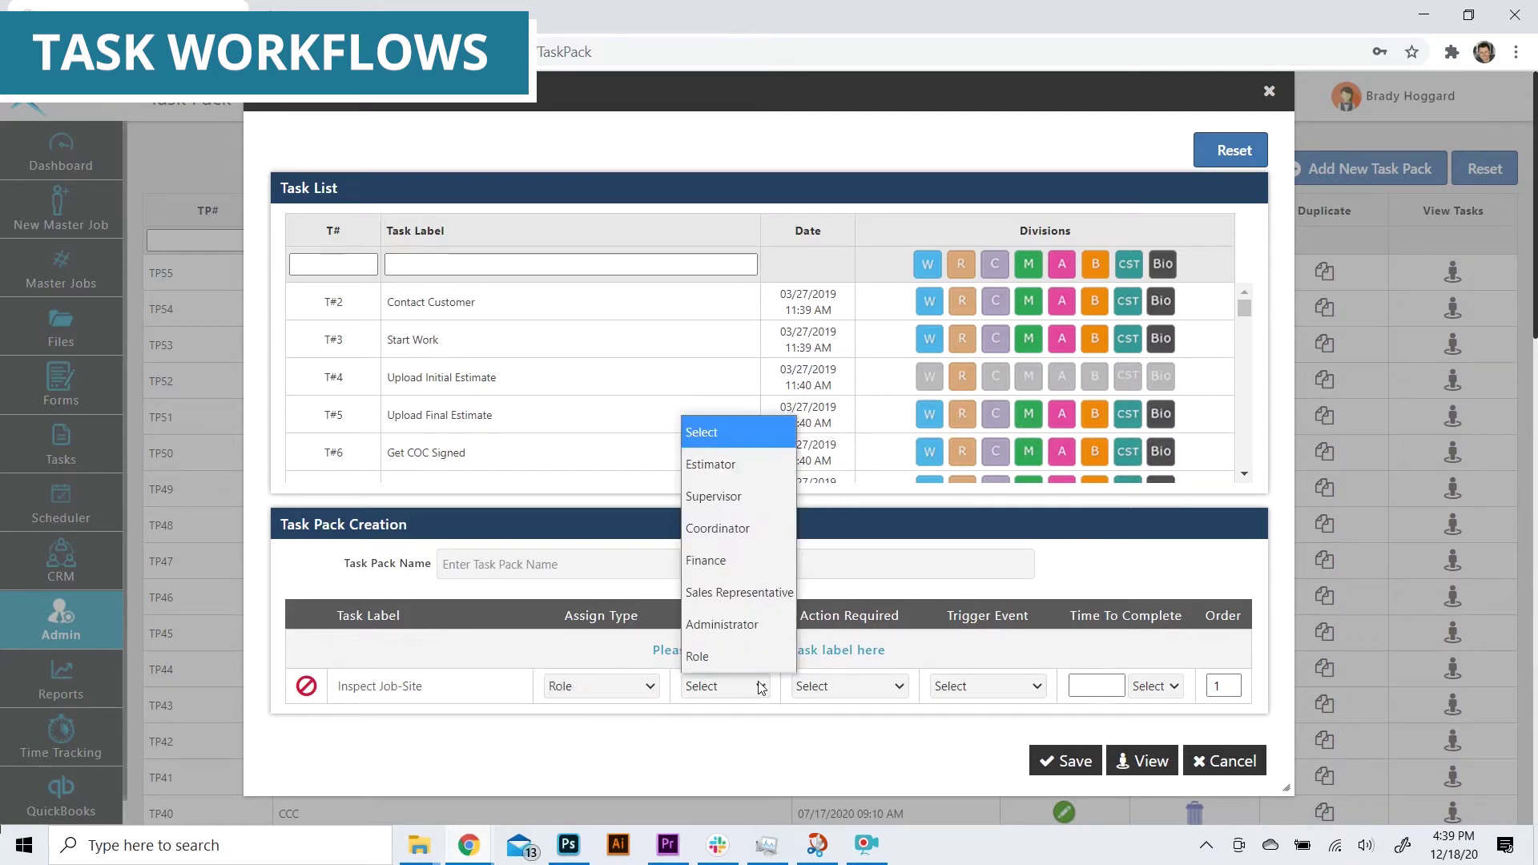
left_click(759, 497)
left_click(898, 689)
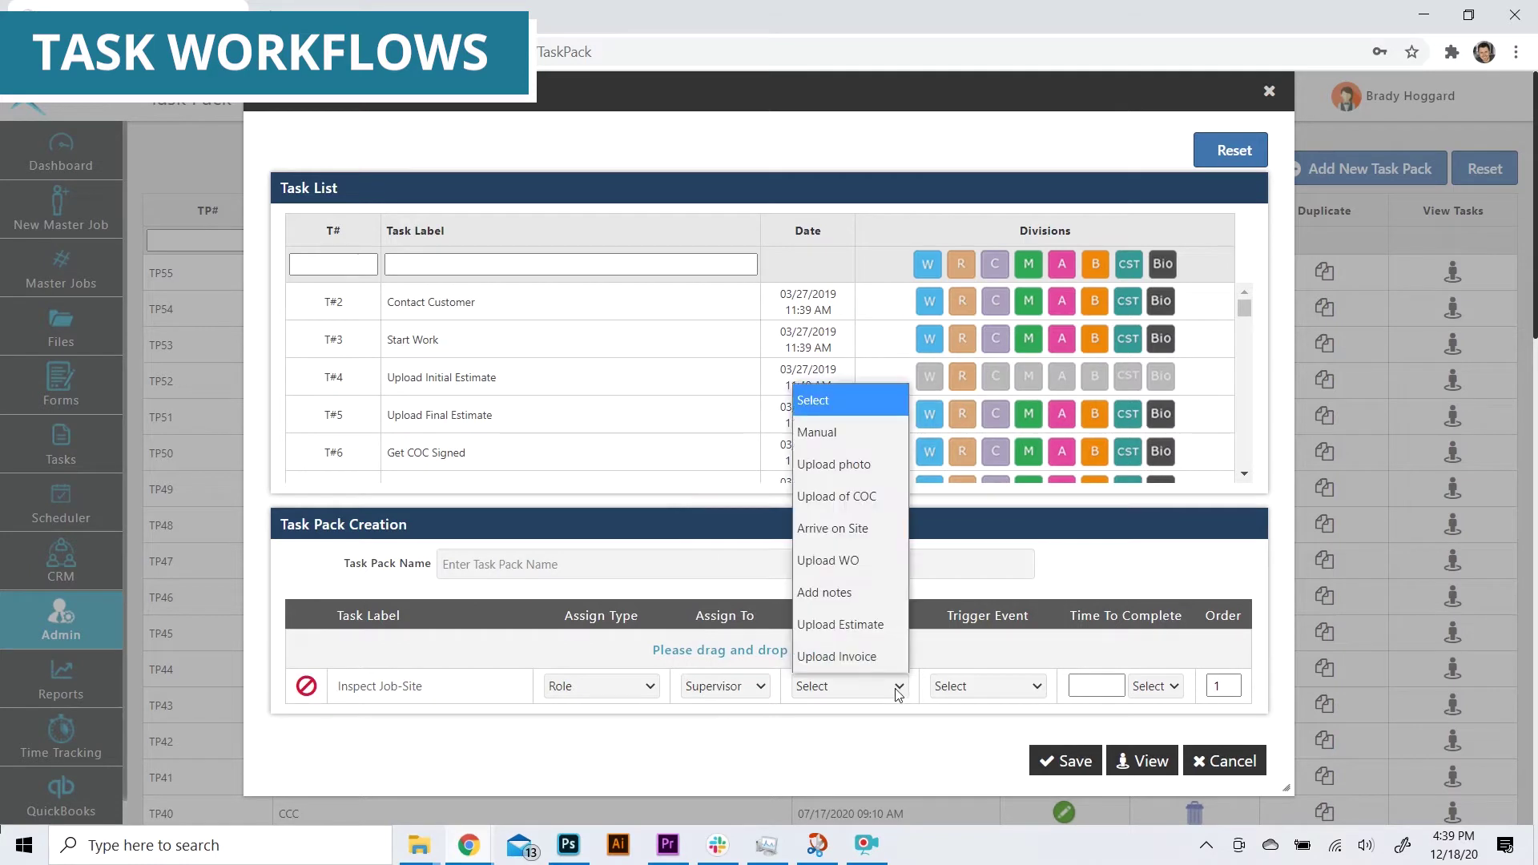
left_click(883, 468)
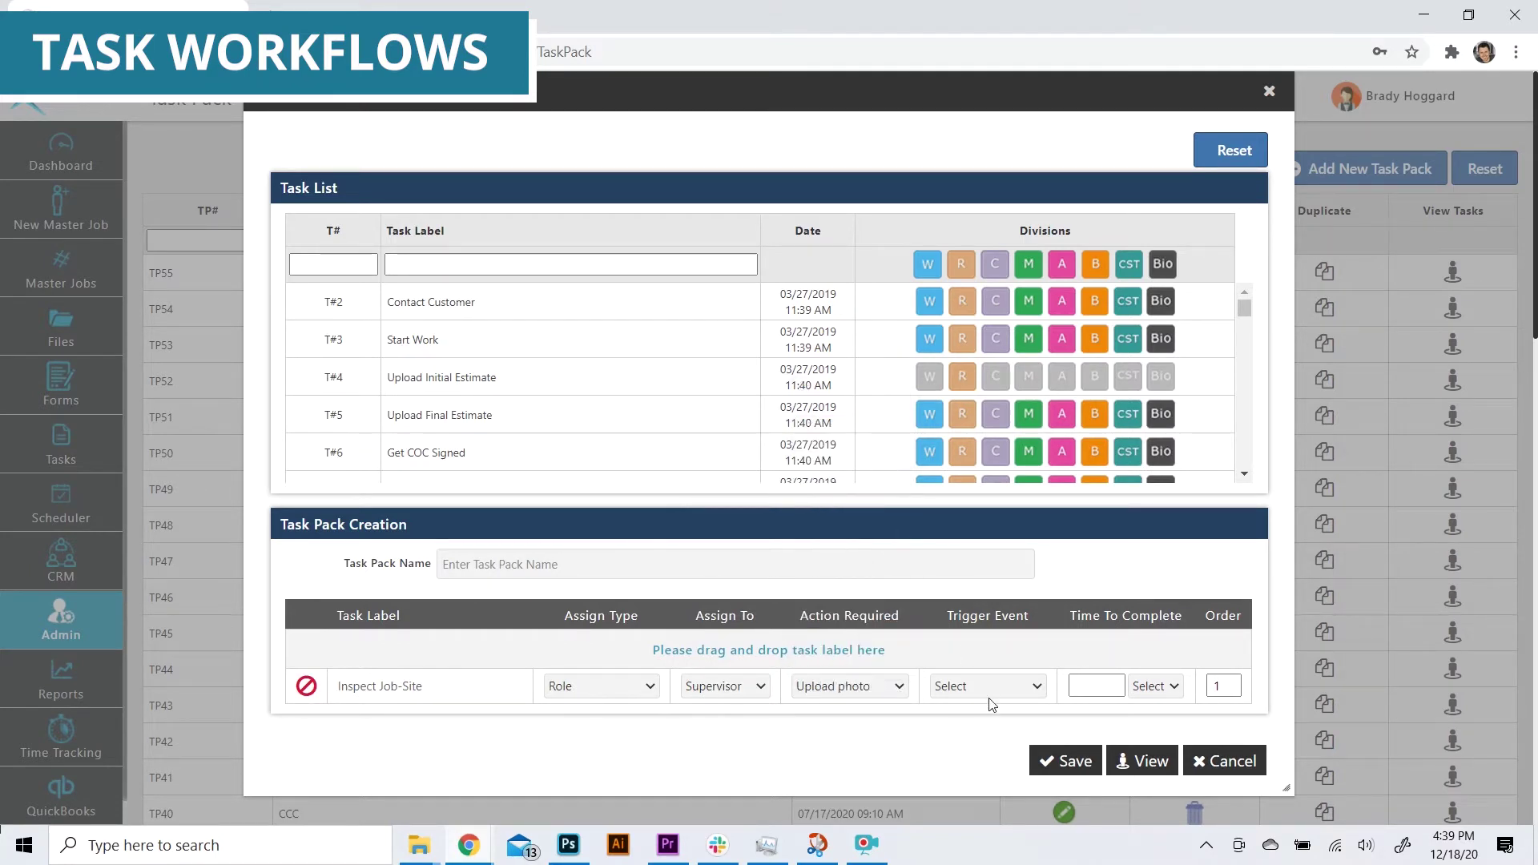
left_click(1034, 688)
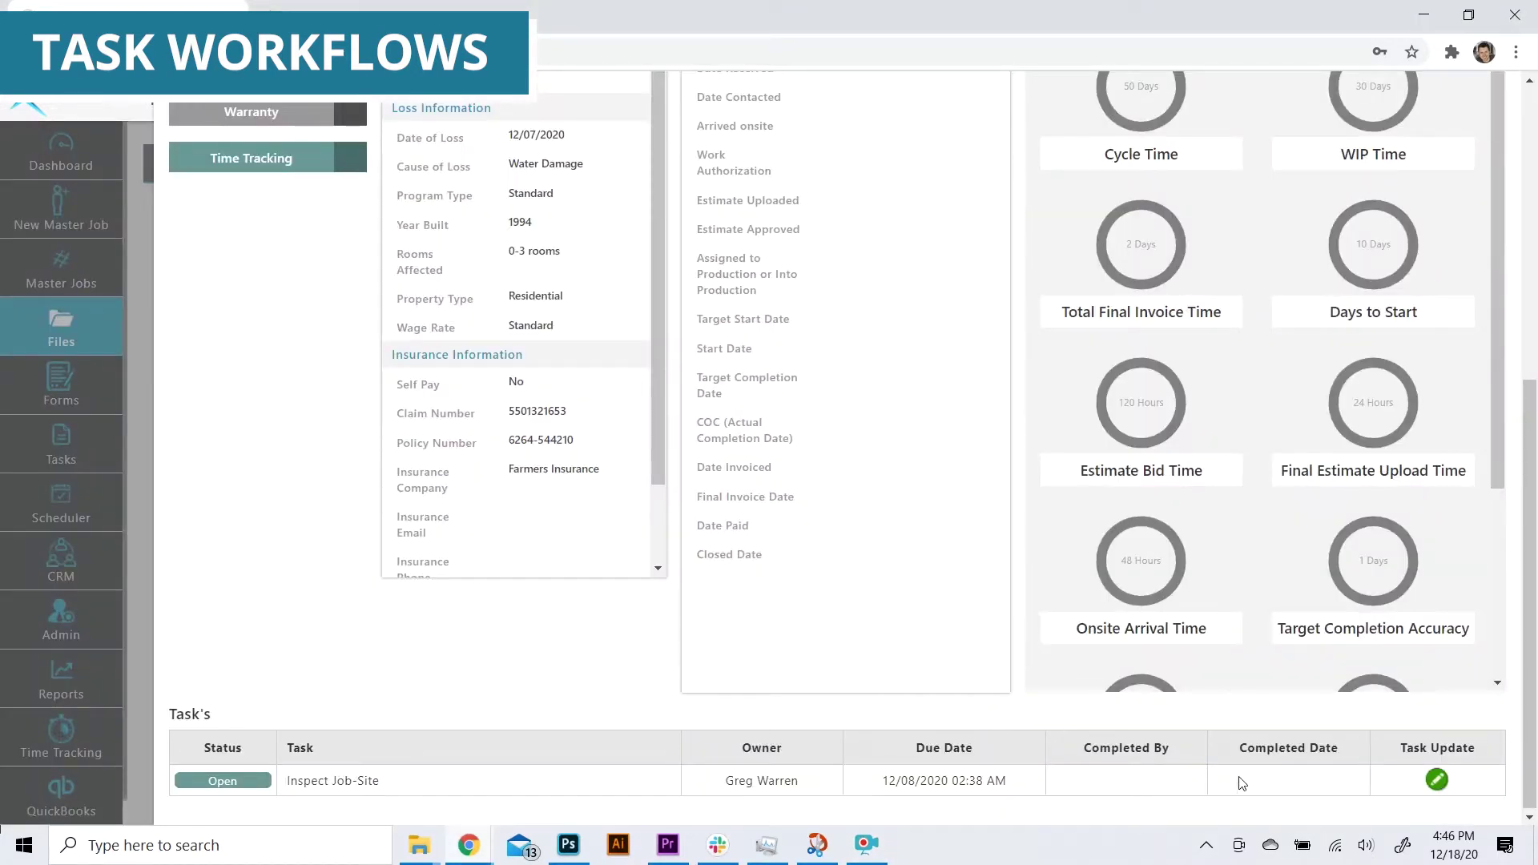
Step: Mark the Inspect Job-Site task Completed with the note 'te inspection'
left_click(1437, 779)
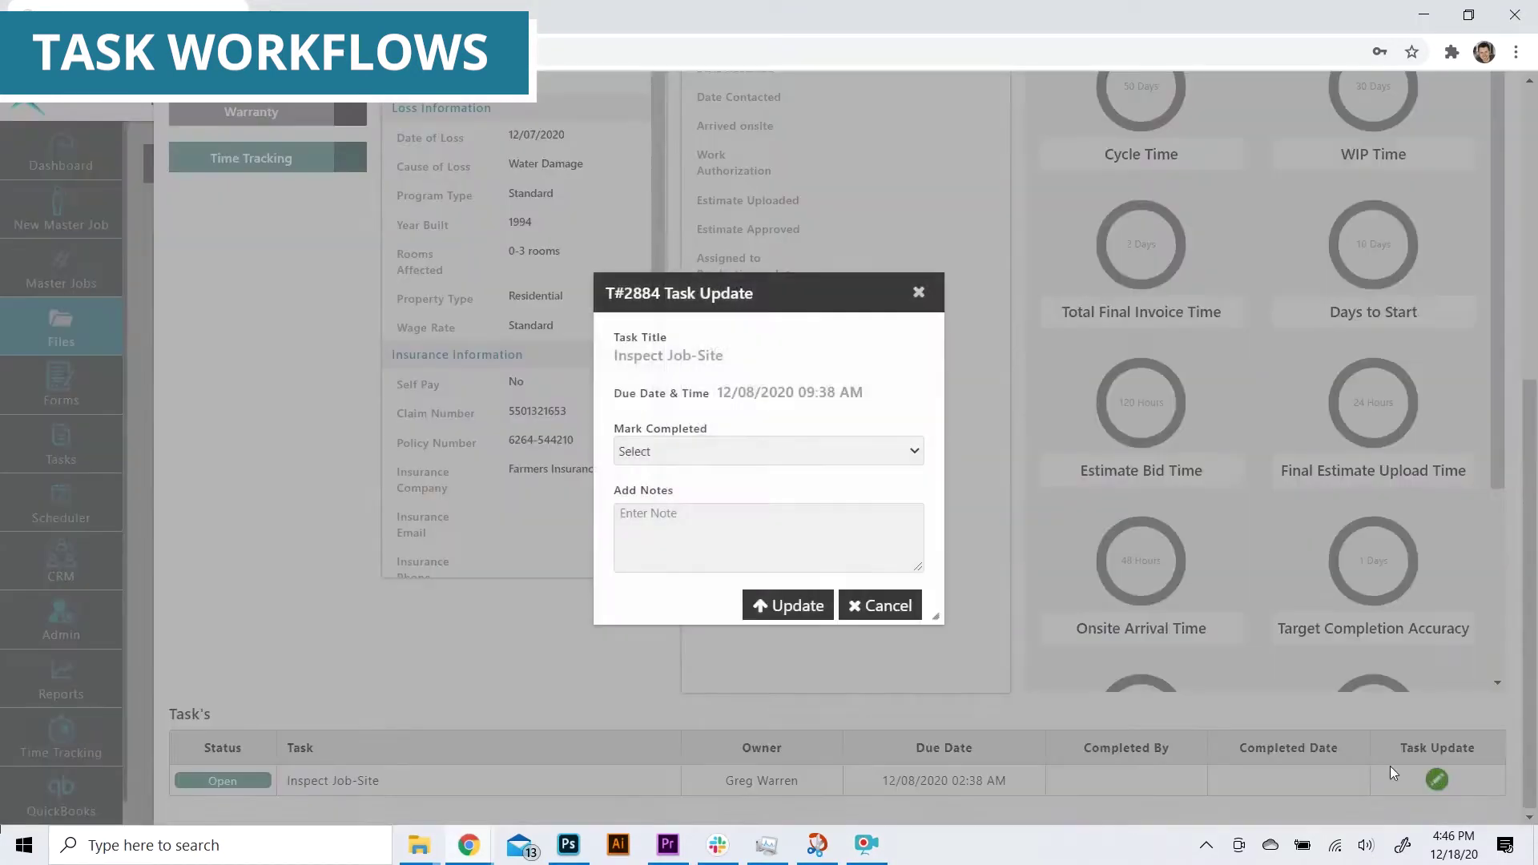
left_click(769, 451)
left_click(772, 513)
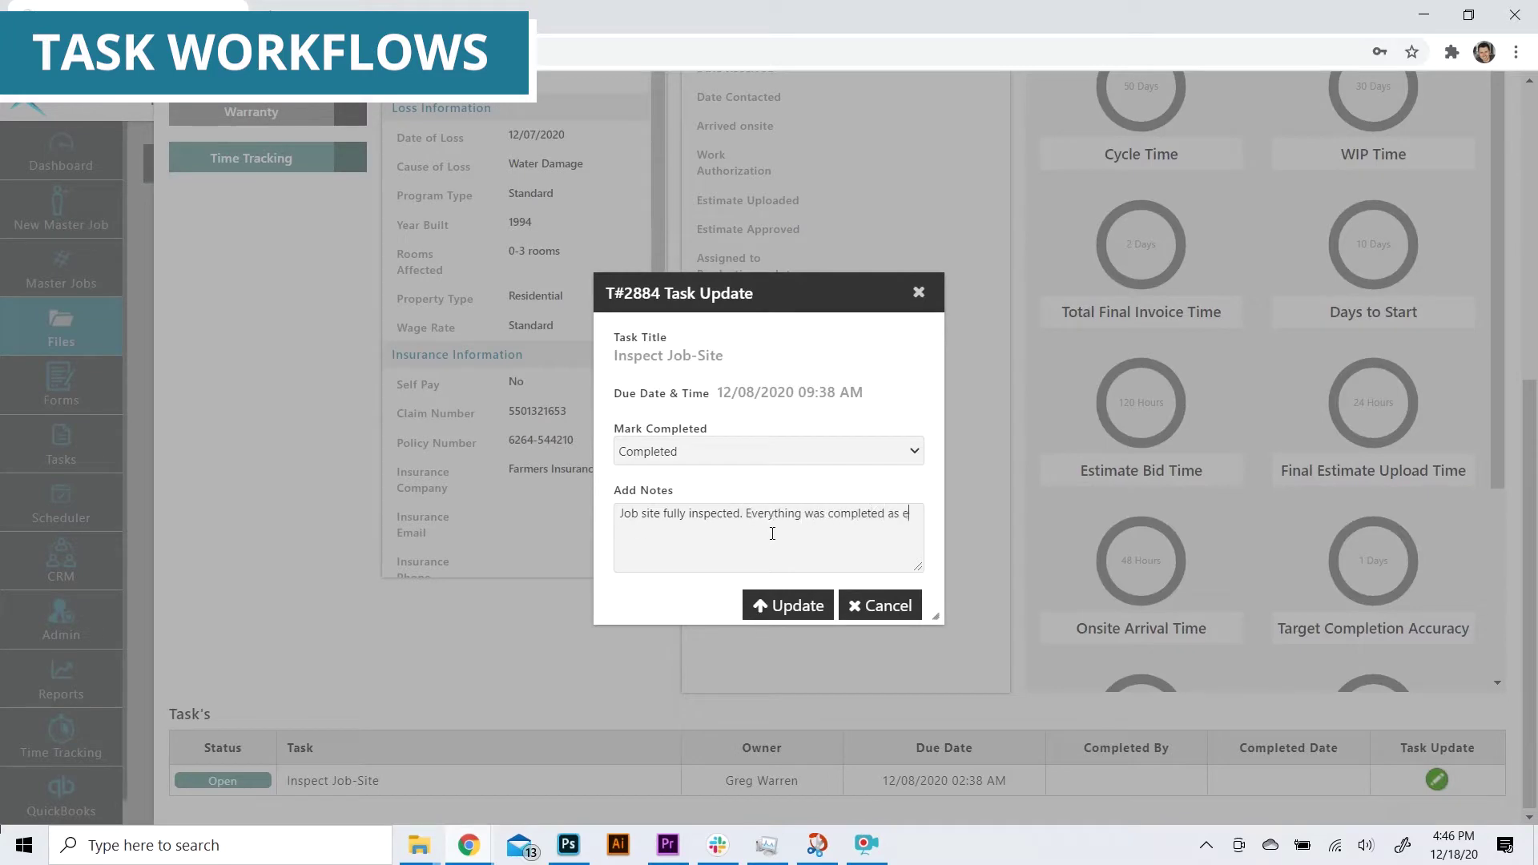
type("te inspection")
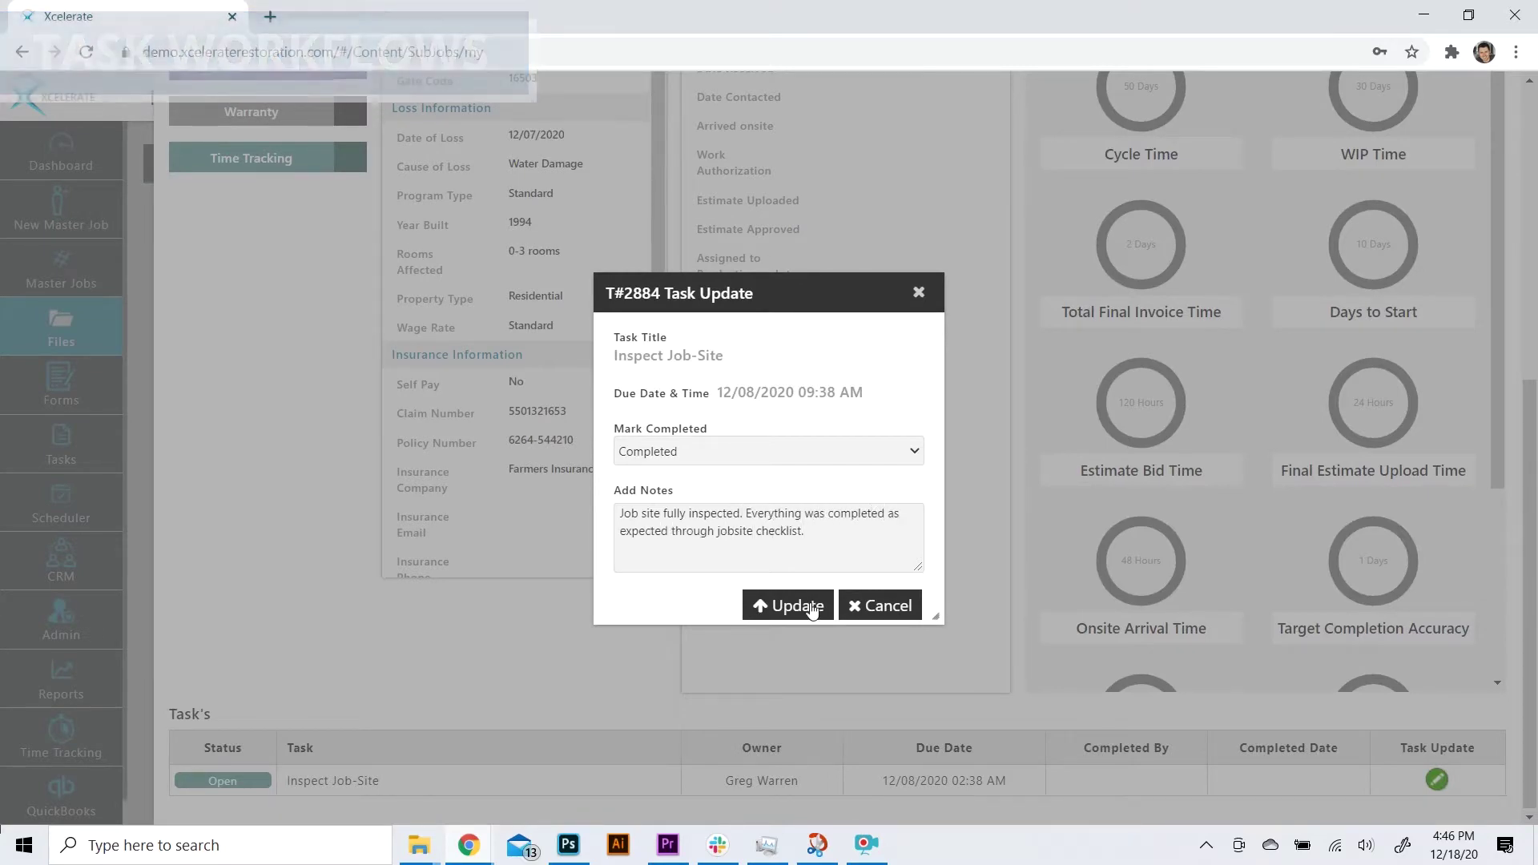
left_click(809, 607)
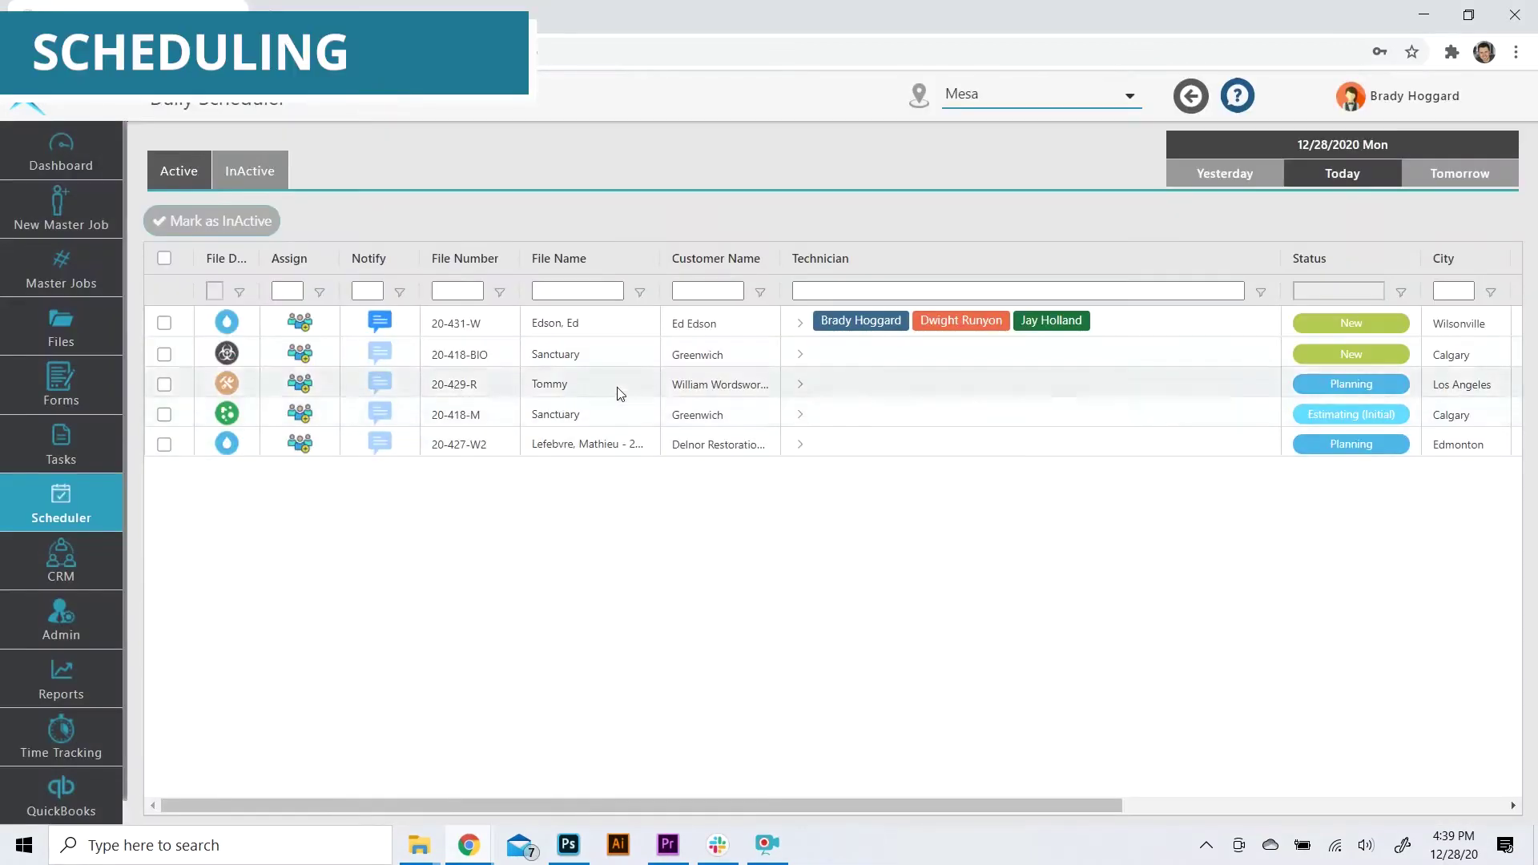
Step: Assign two technicians to job 20-429-R in the Scheduler
left_click(300, 383)
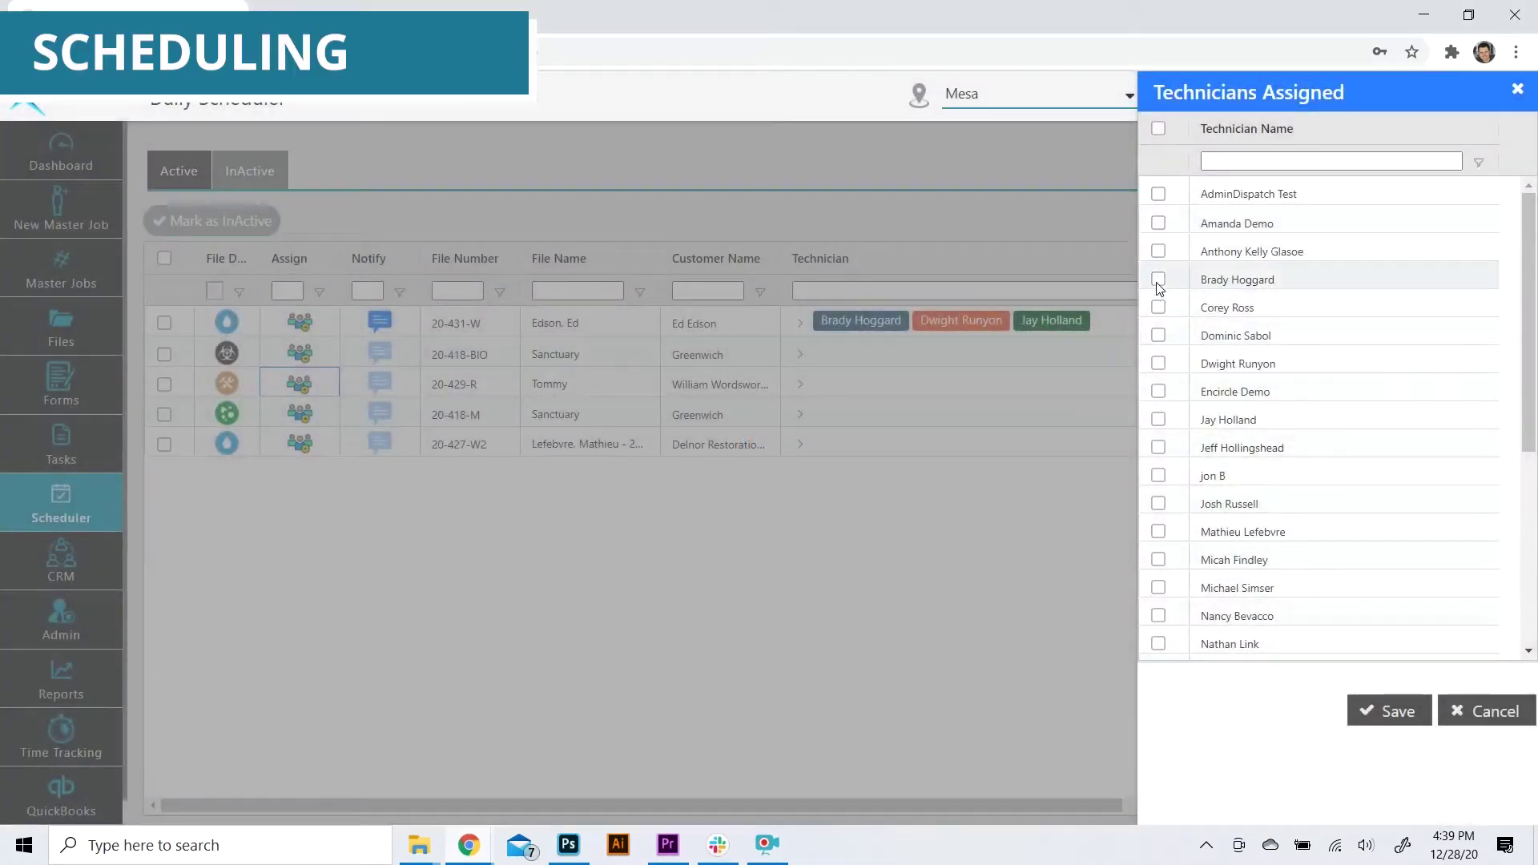
left_click(1159, 279)
left_click(1159, 419)
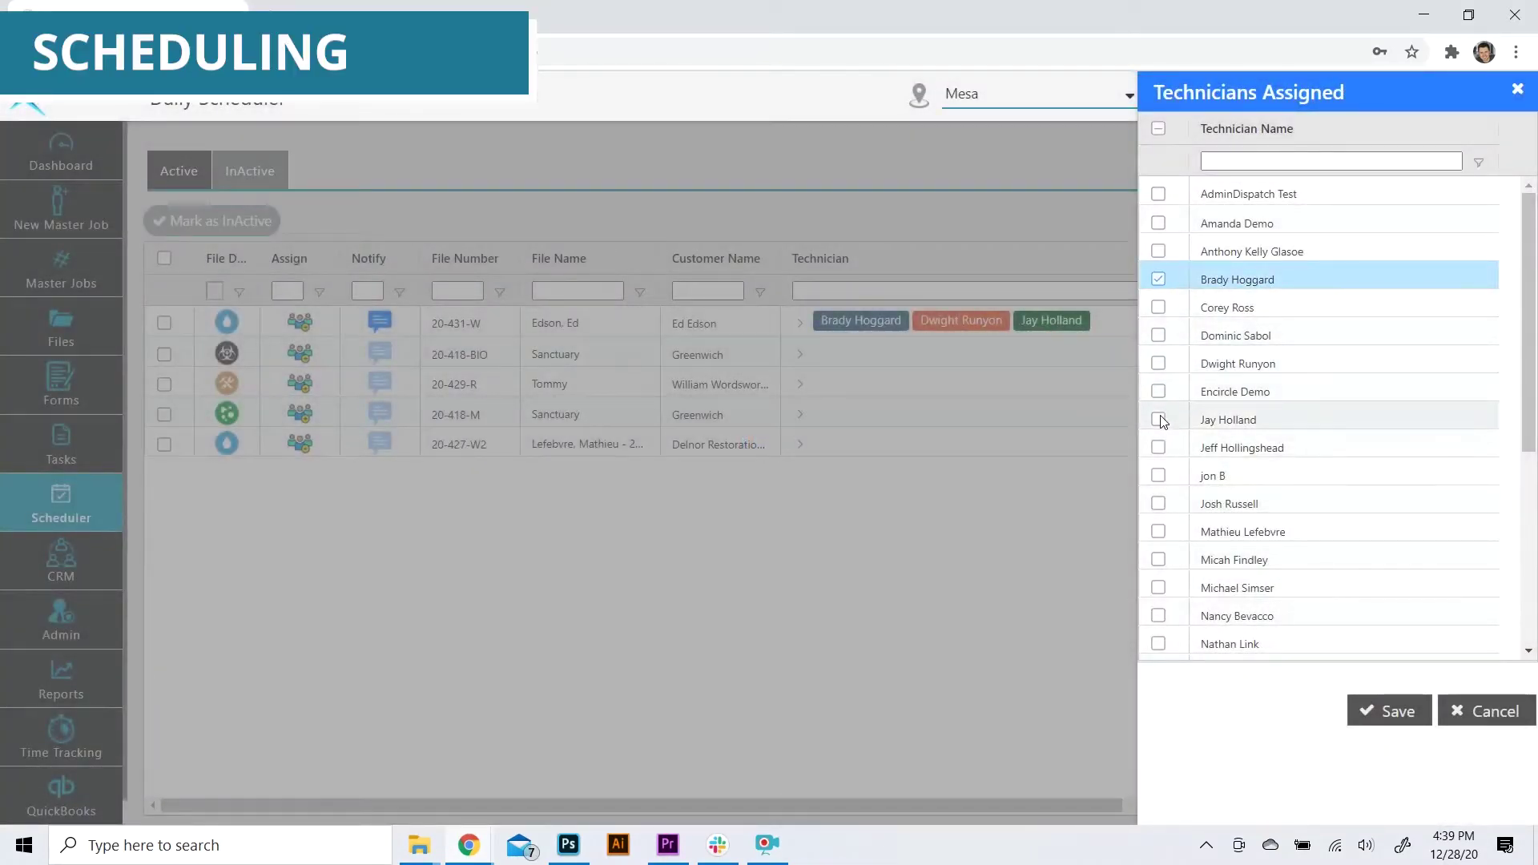
left_click(1372, 711)
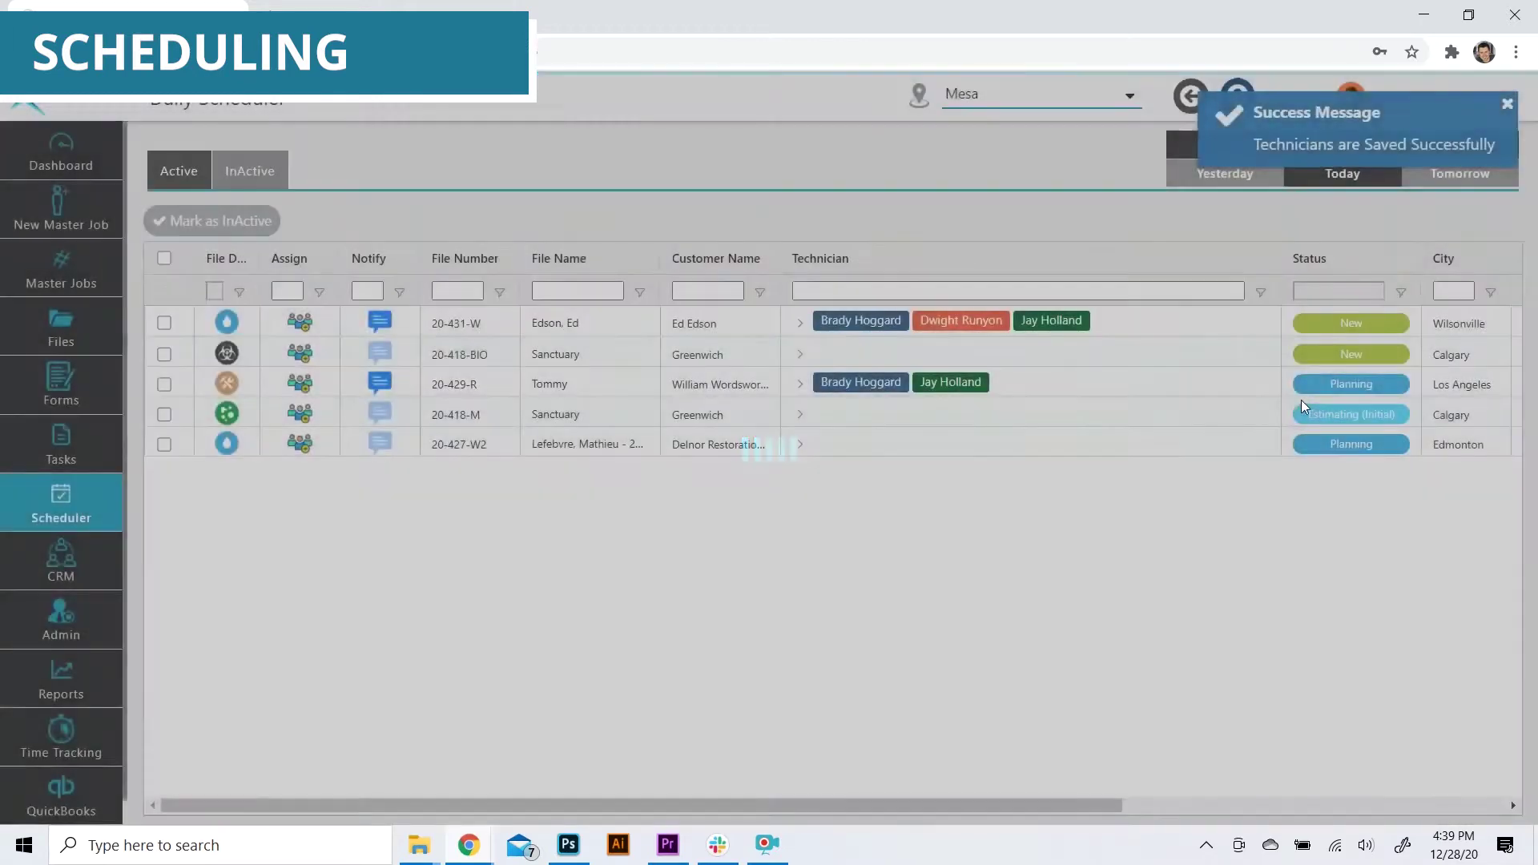
Step: Set the 20-429-R visit to Demo, arriving 11:30, lasting 4 Hours
scroll(1302, 400, "right", 5)
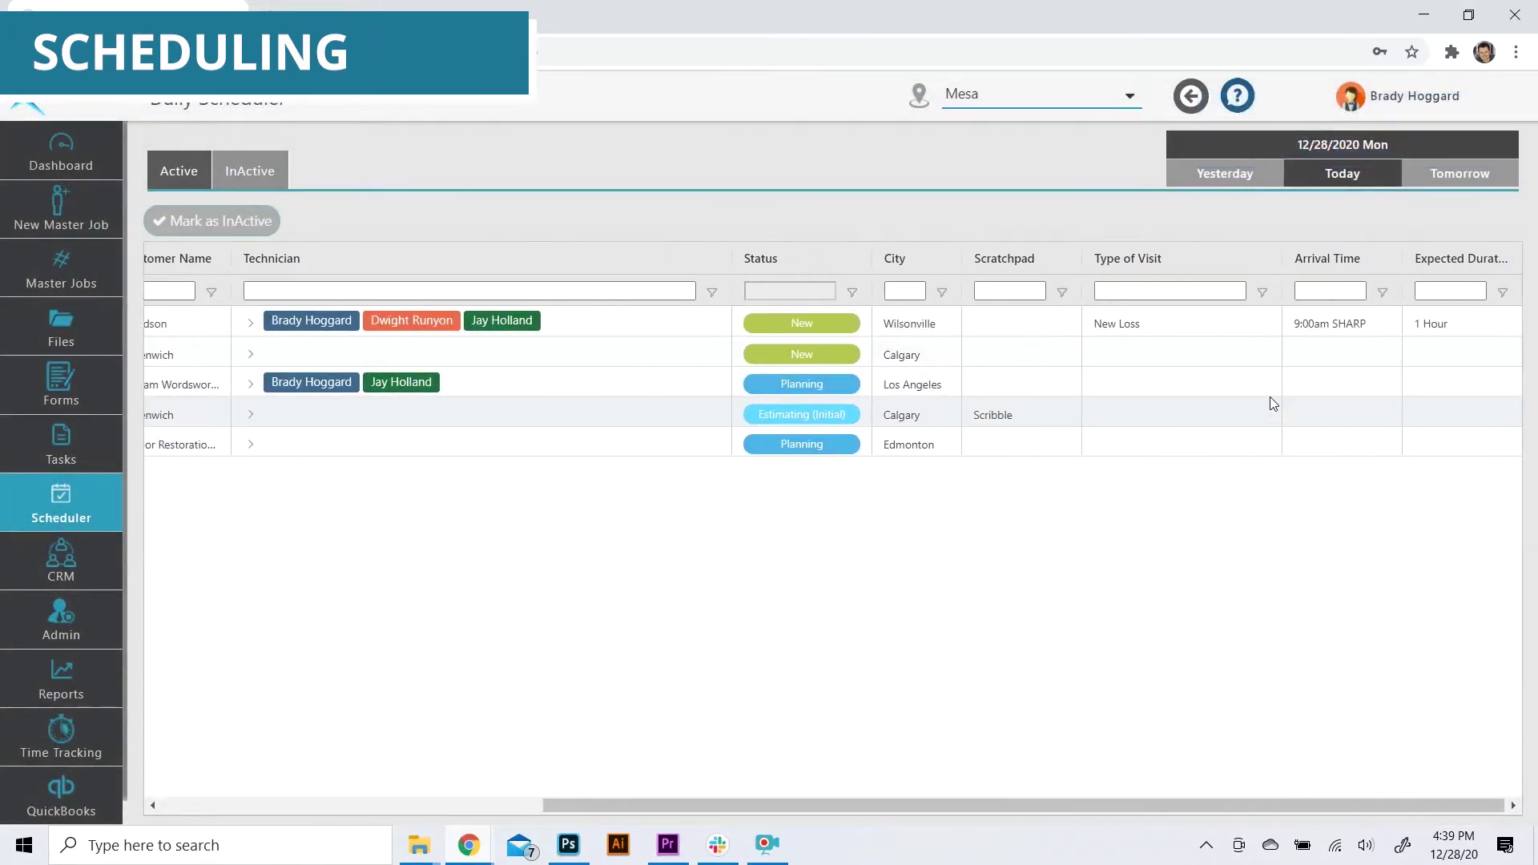
left_click(1232, 385)
left_click(1165, 502)
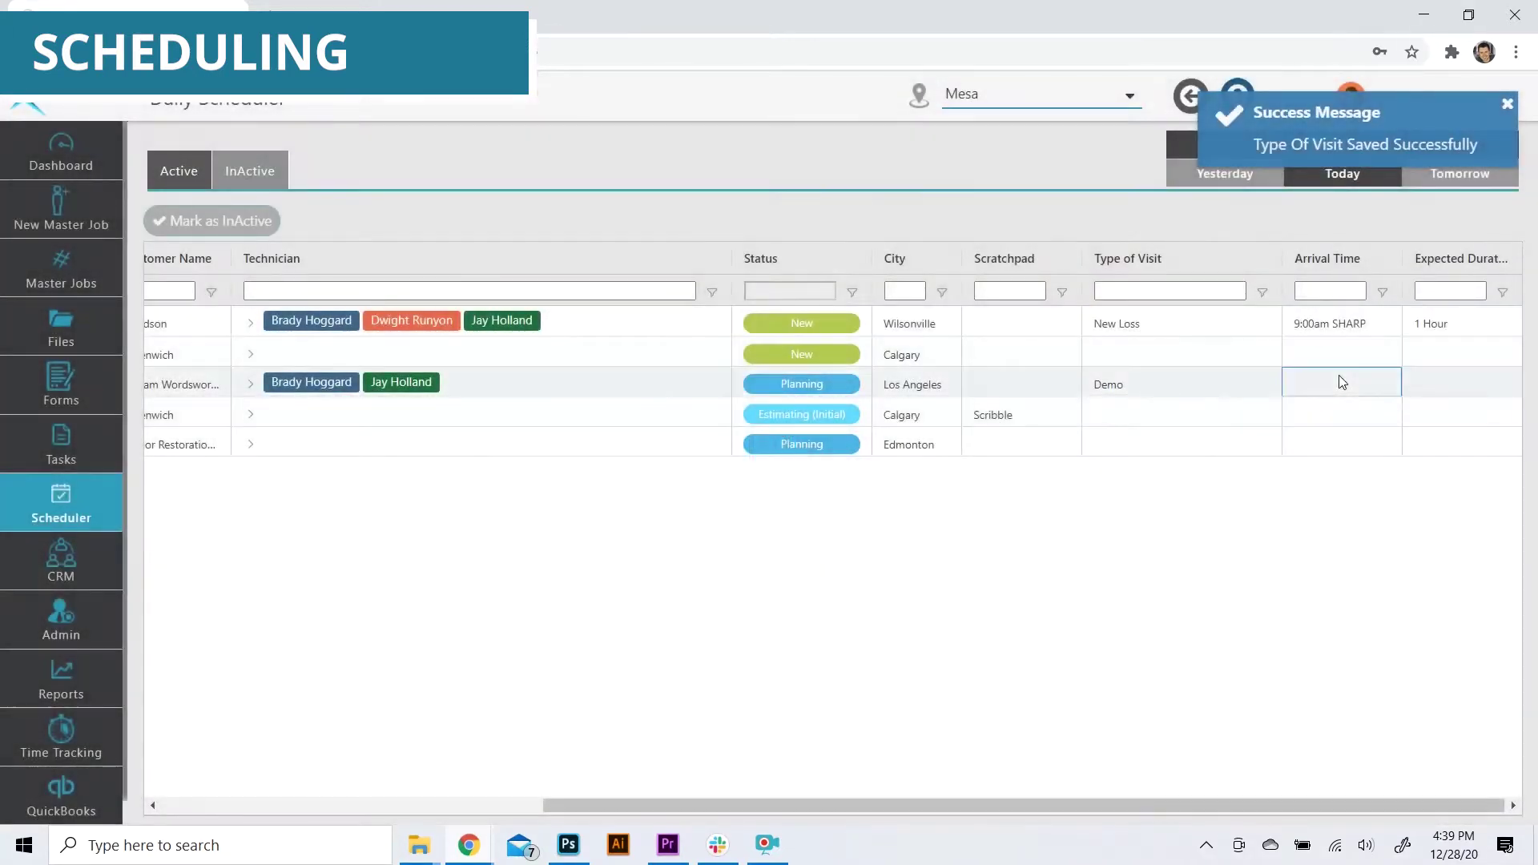
left_click(1339, 375)
type("11:3")
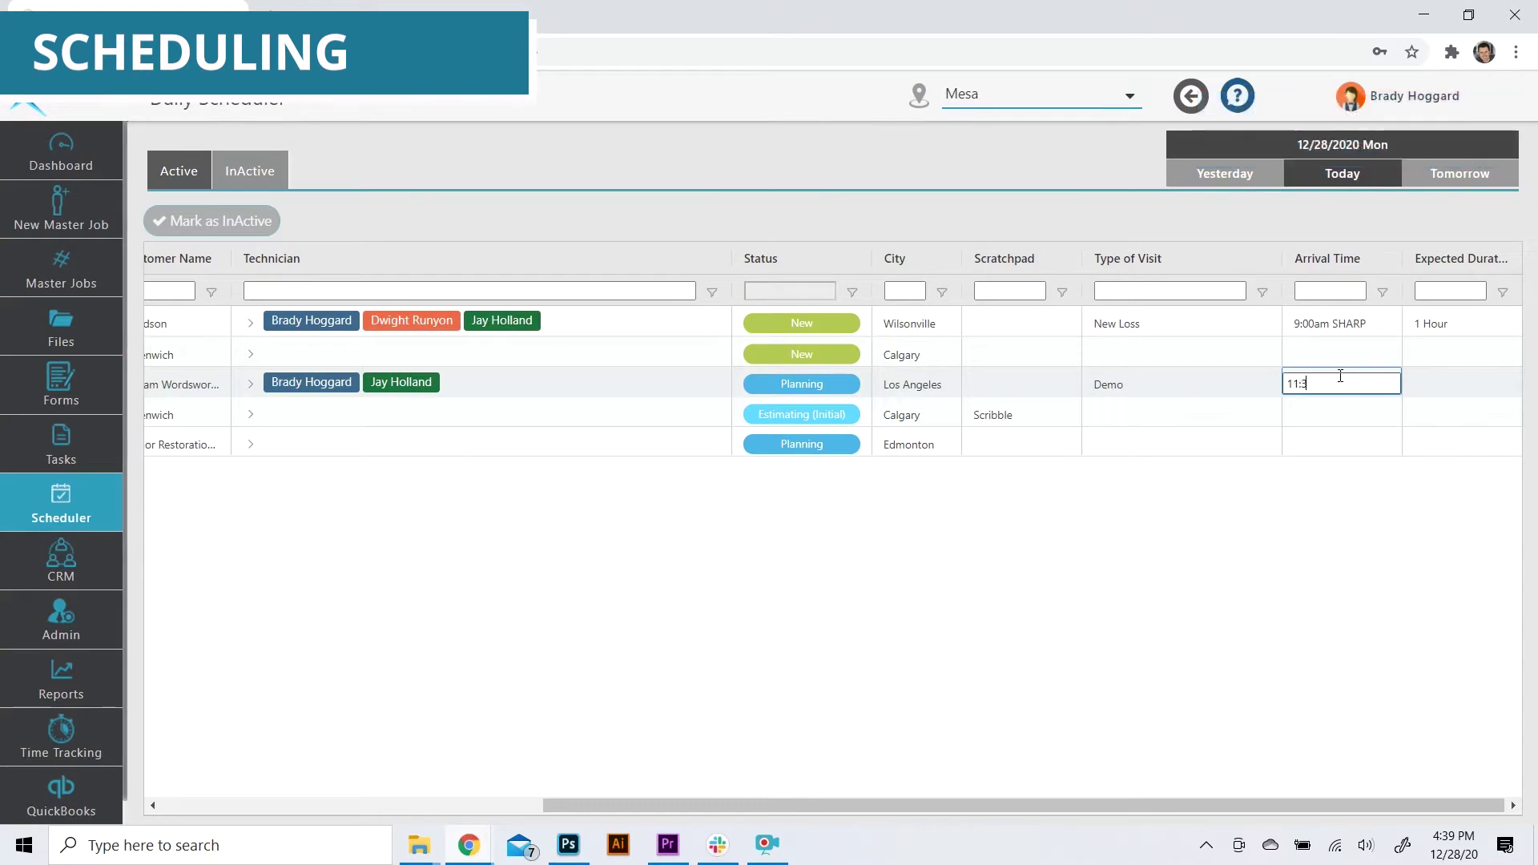
type("0")
key("Tab")
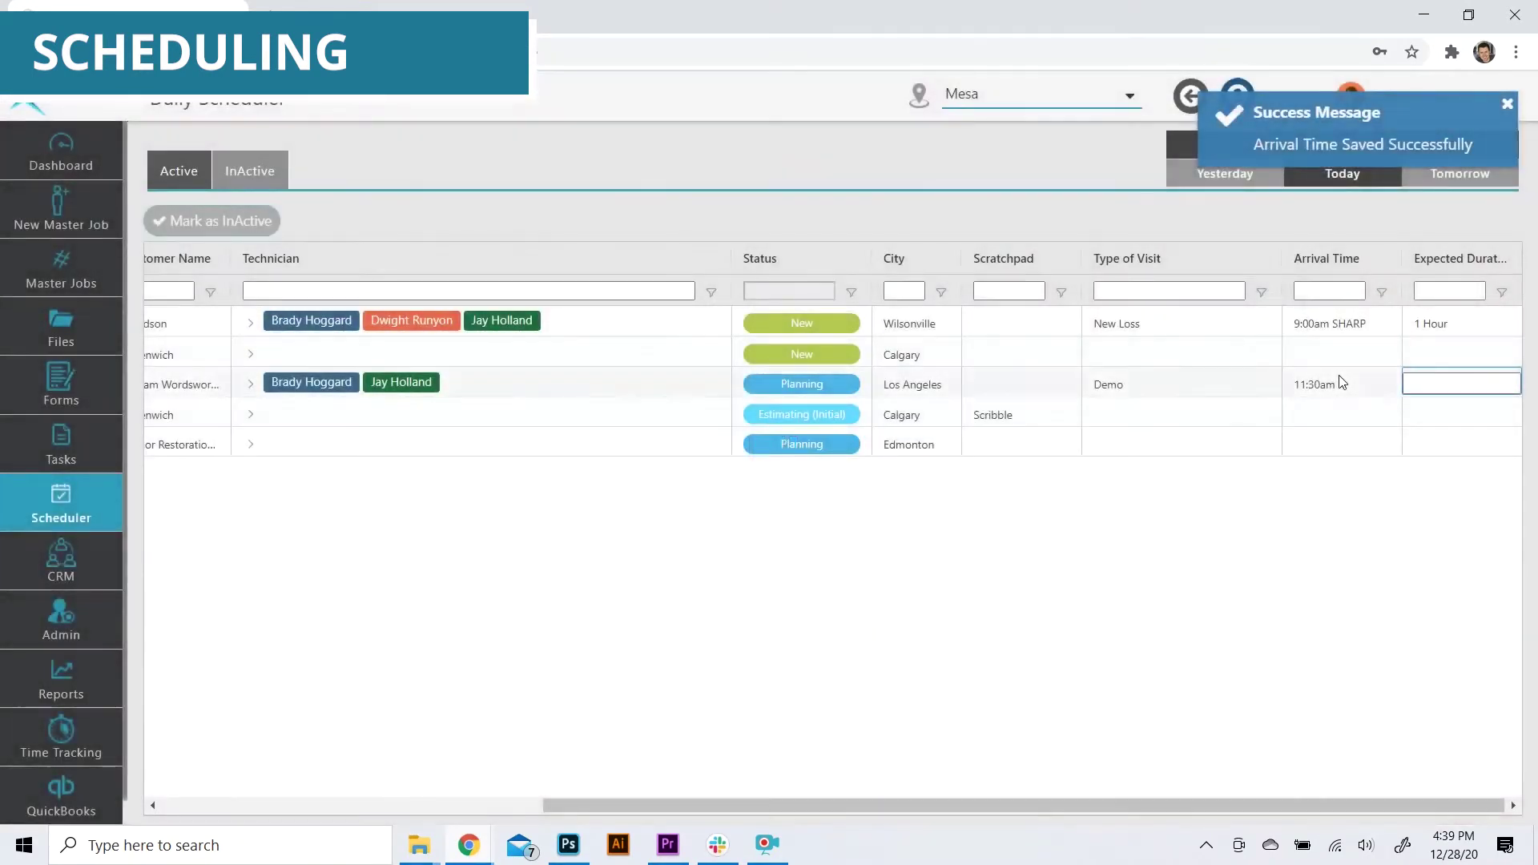
type("4 Hours")
key("Tab")
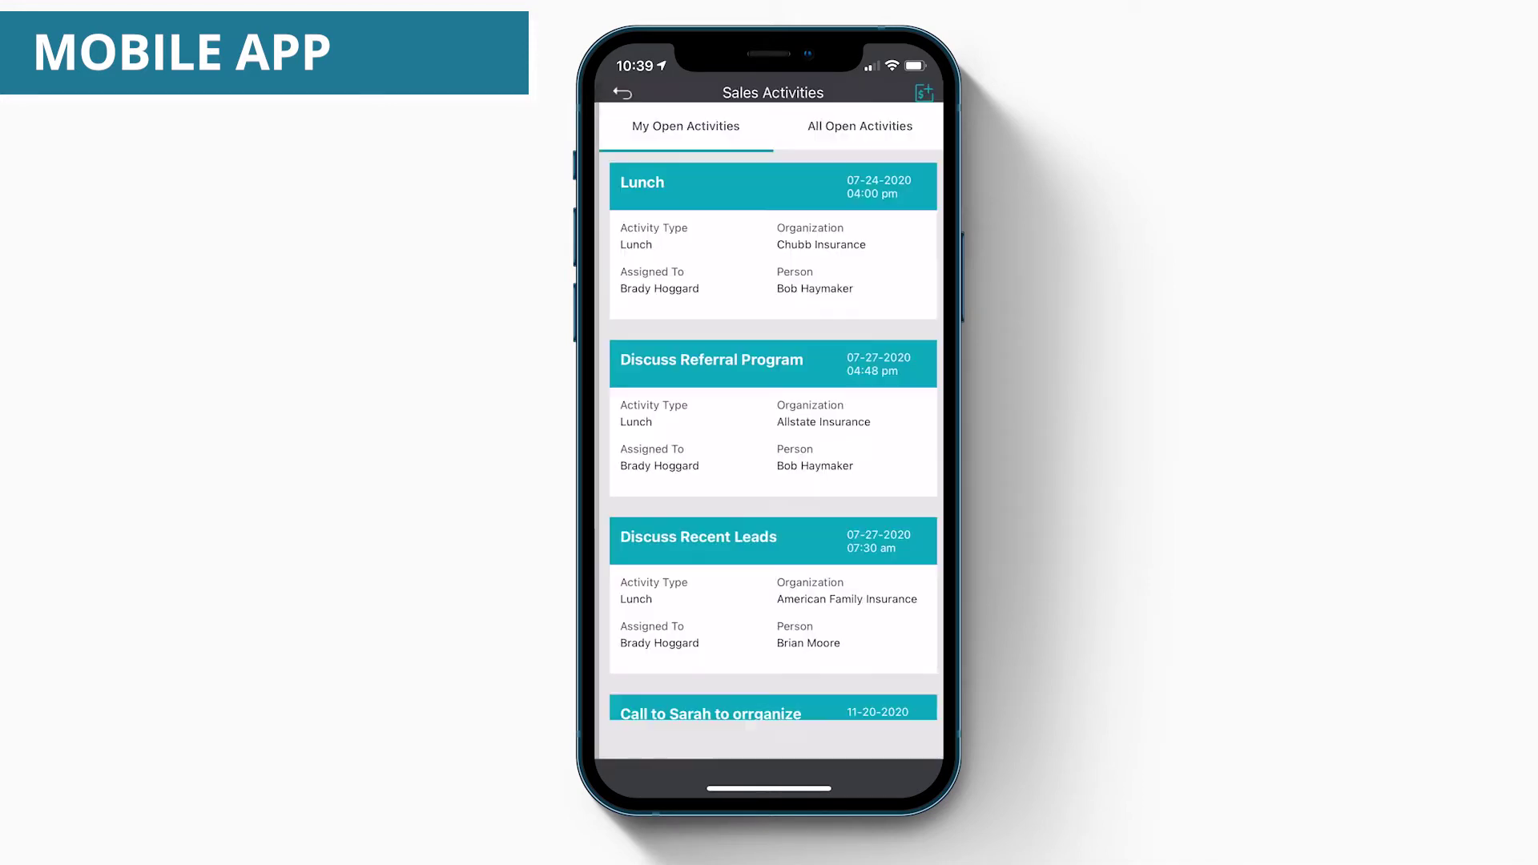
scroll(769, 437, "down", 2)
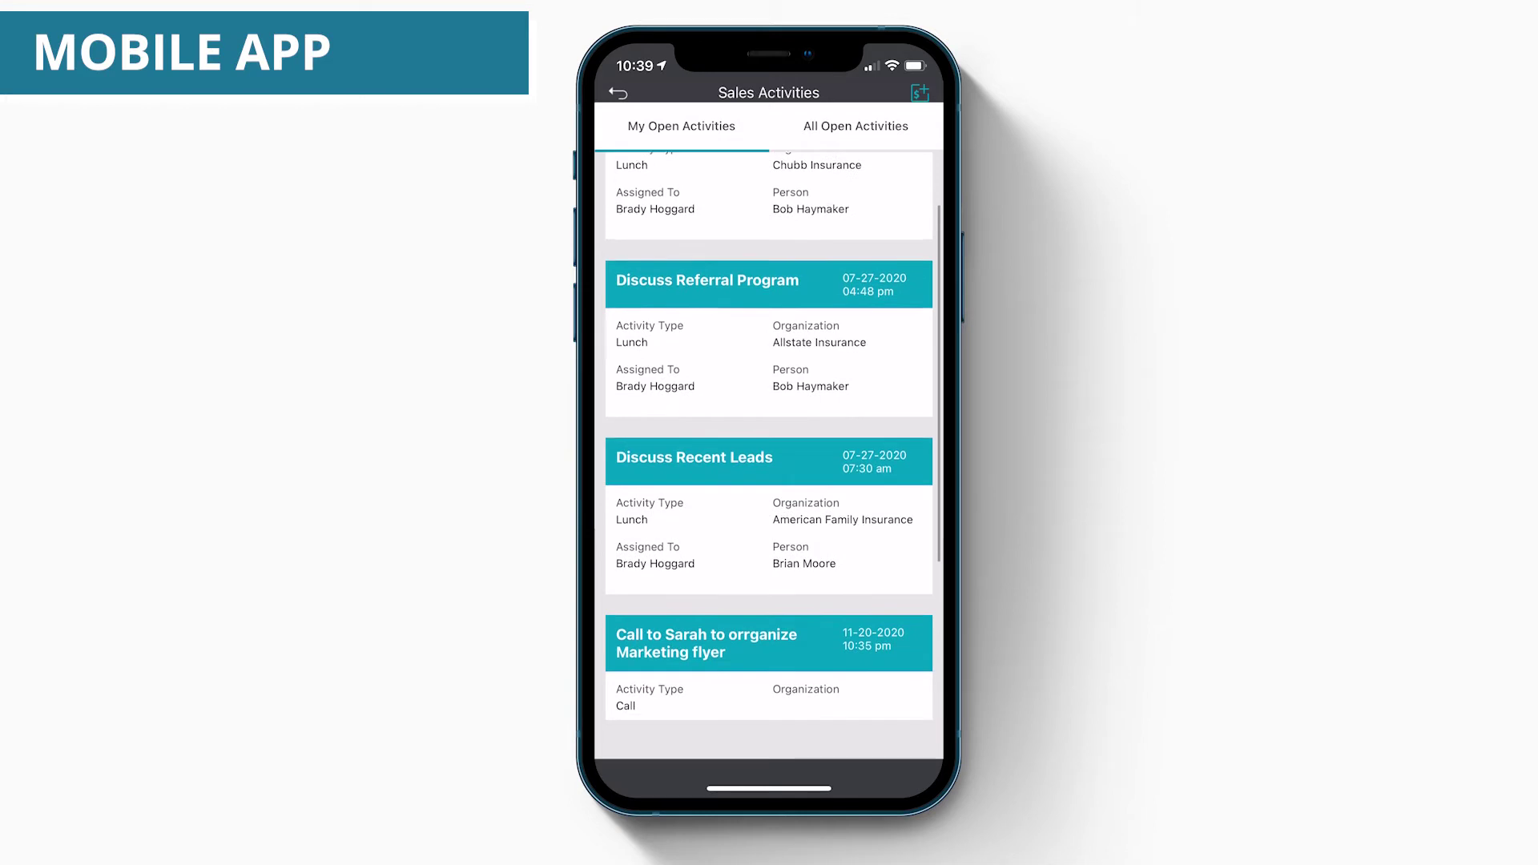
scroll(769, 437, "up", 2)
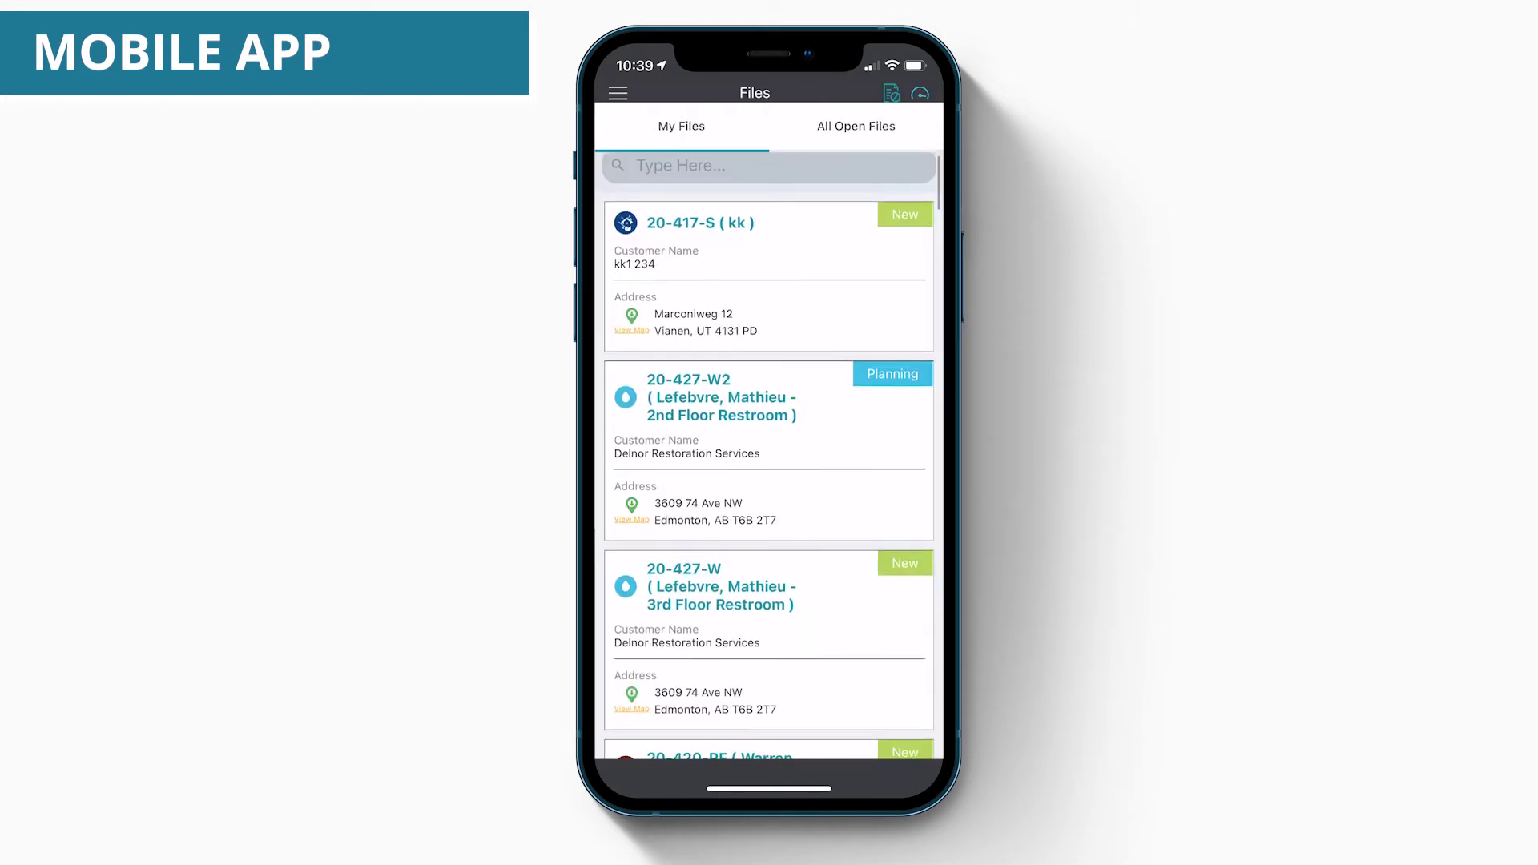
scroll(770, 456, "down", 2)
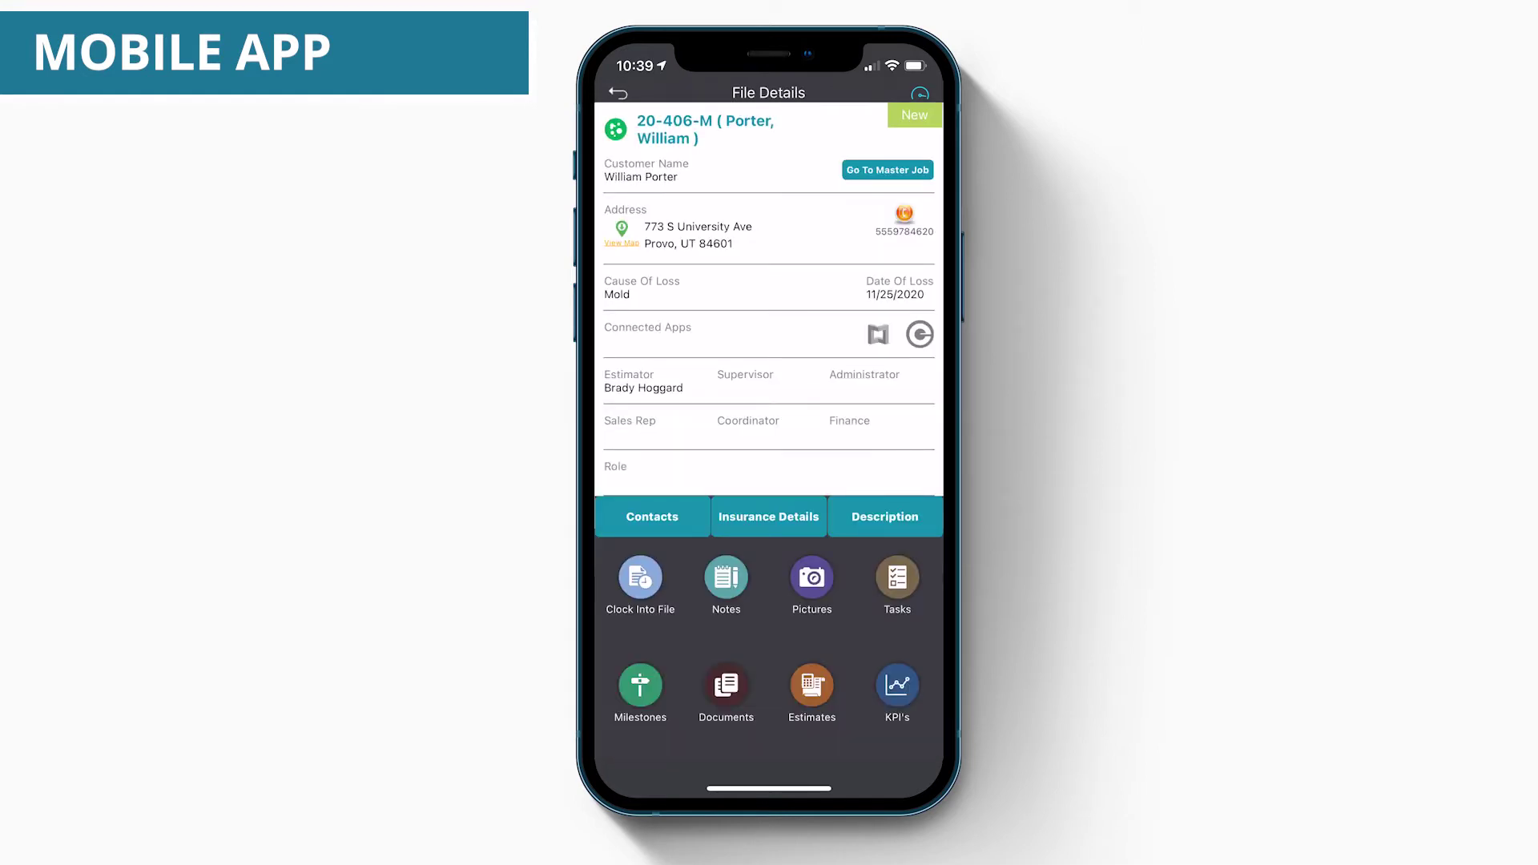
left_click(904, 220)
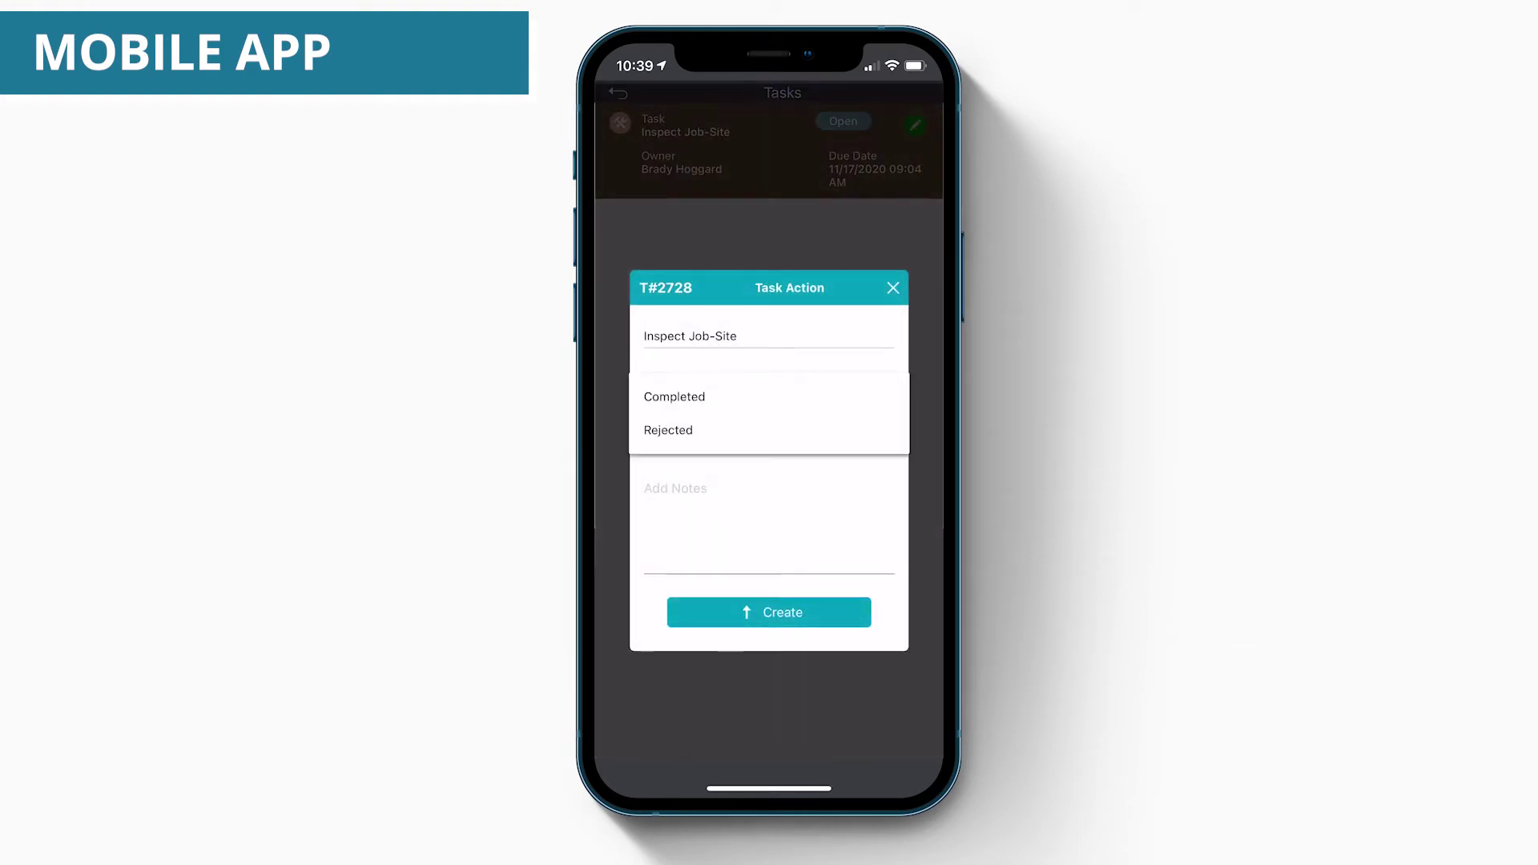
Step: Set the Inspect Job-Site task status to Completed and start adding notes
left_click(675, 397)
left_click(675, 488)
left_click(899, 756)
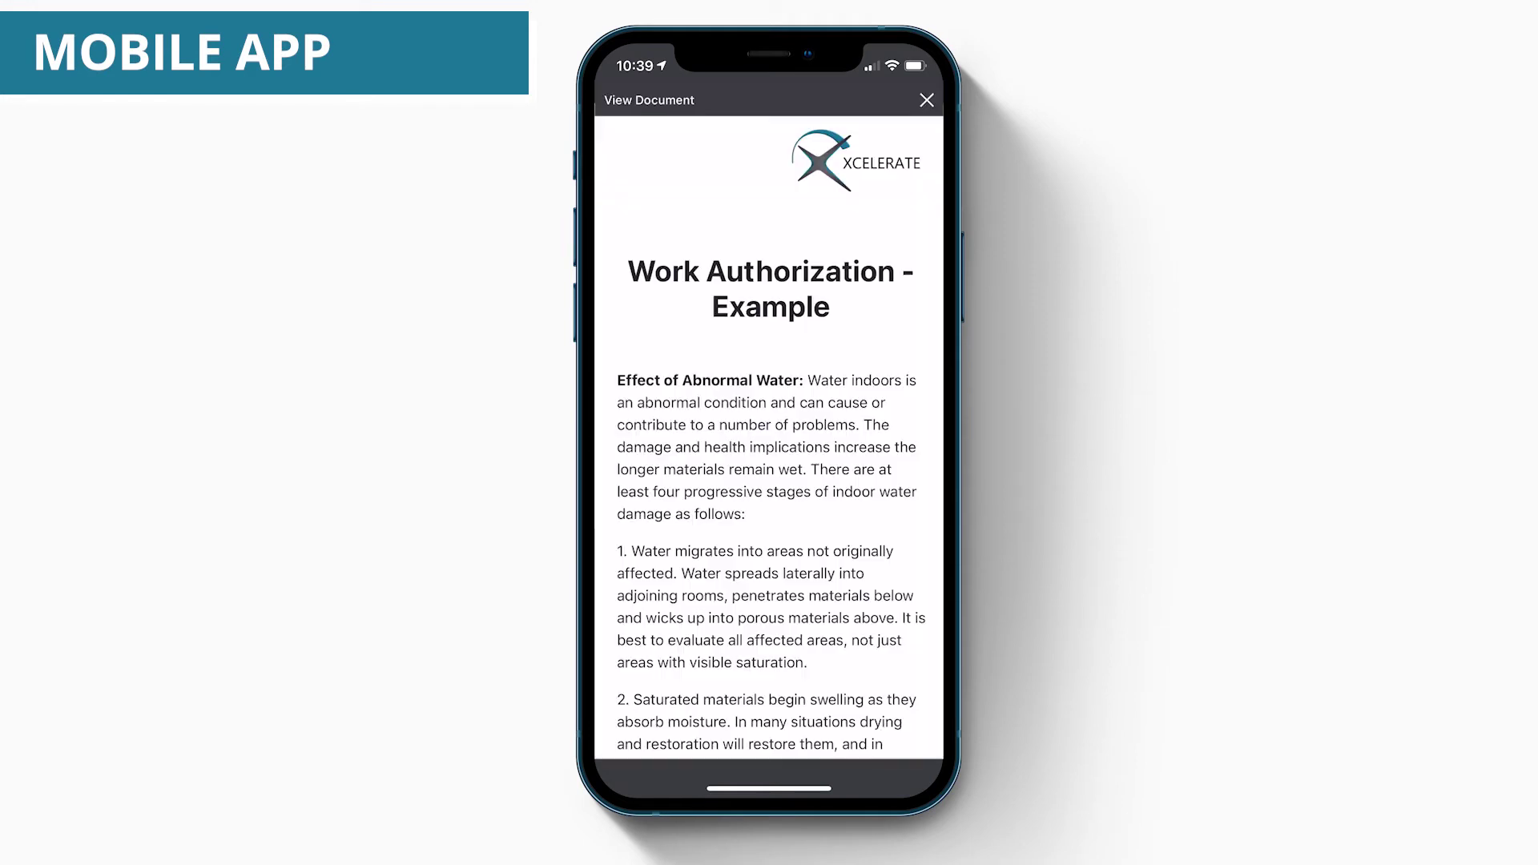
scroll(769, 437, "down", 15)
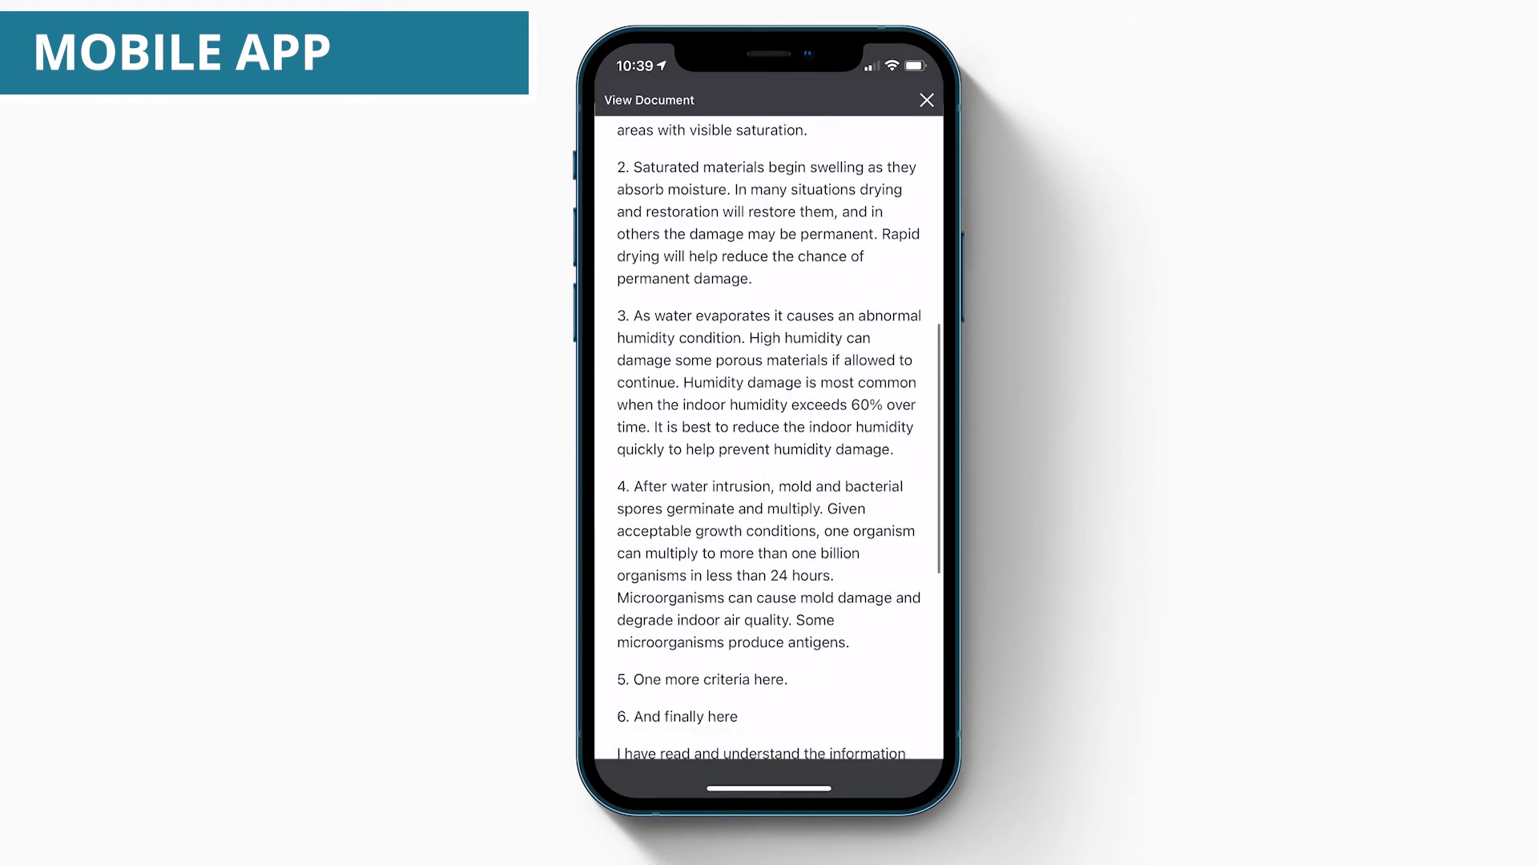
scroll(770, 437, "down", 3)
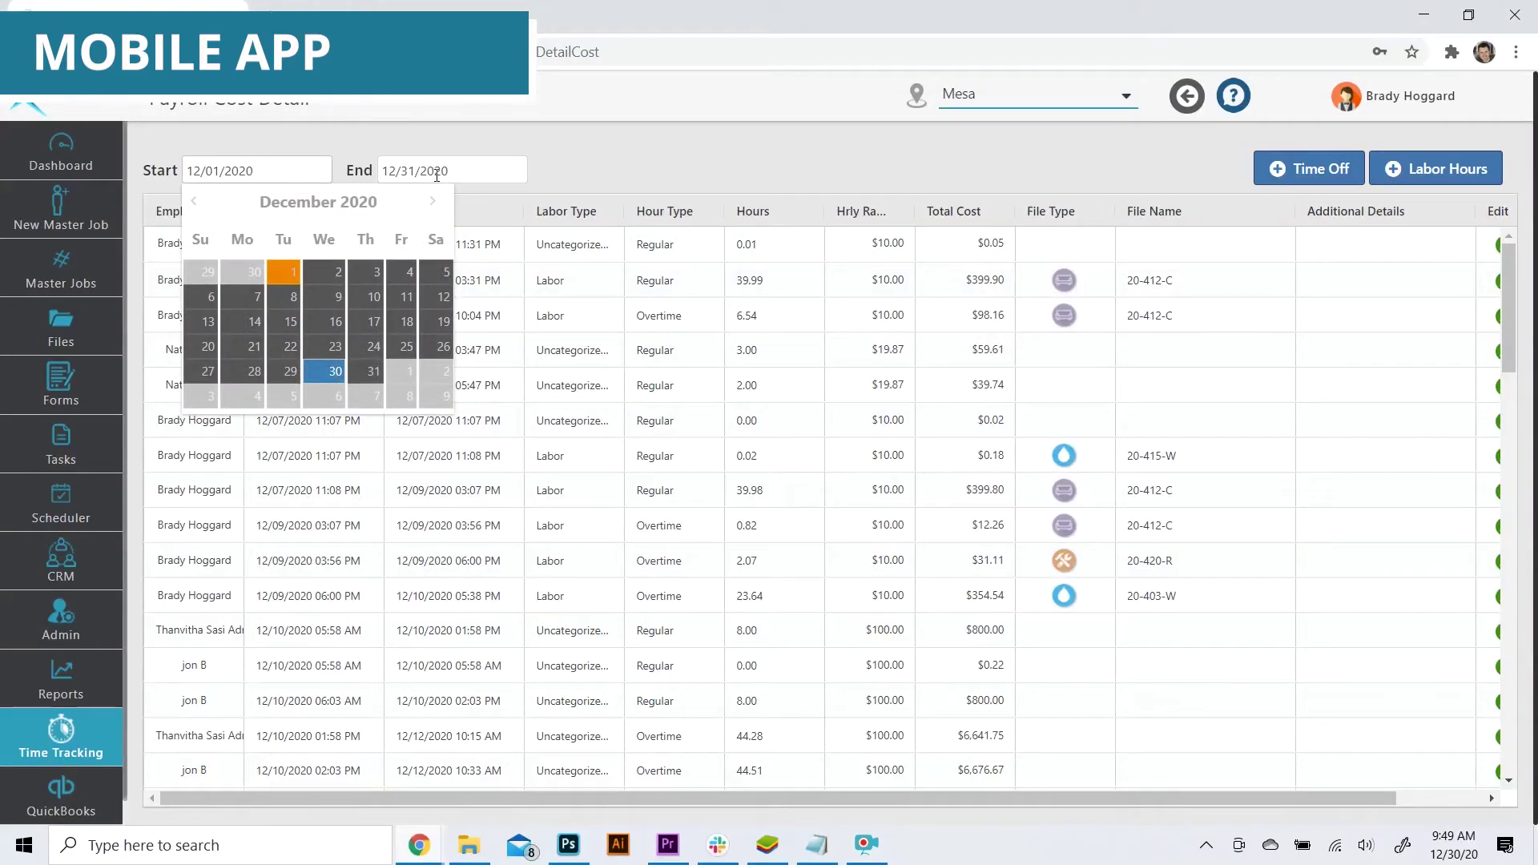
Step: Set the payroll cost detail end date to 12/31/2020 and scroll through the labor entries
left_click(437, 172)
left_click(585, 181)
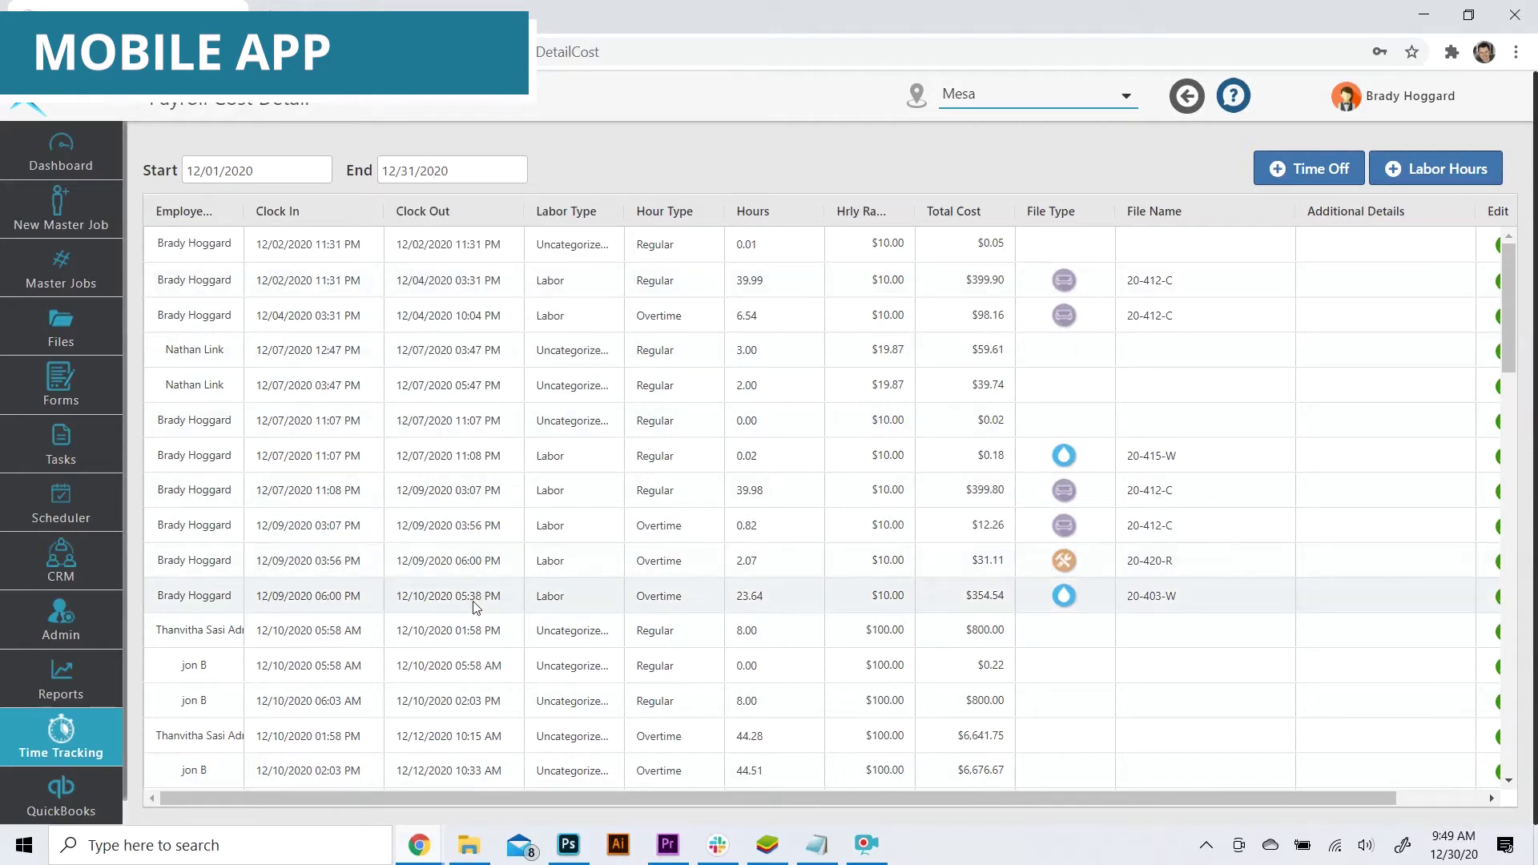
scroll(473, 618, "down", 2)
scroll(471, 622, "down", 4)
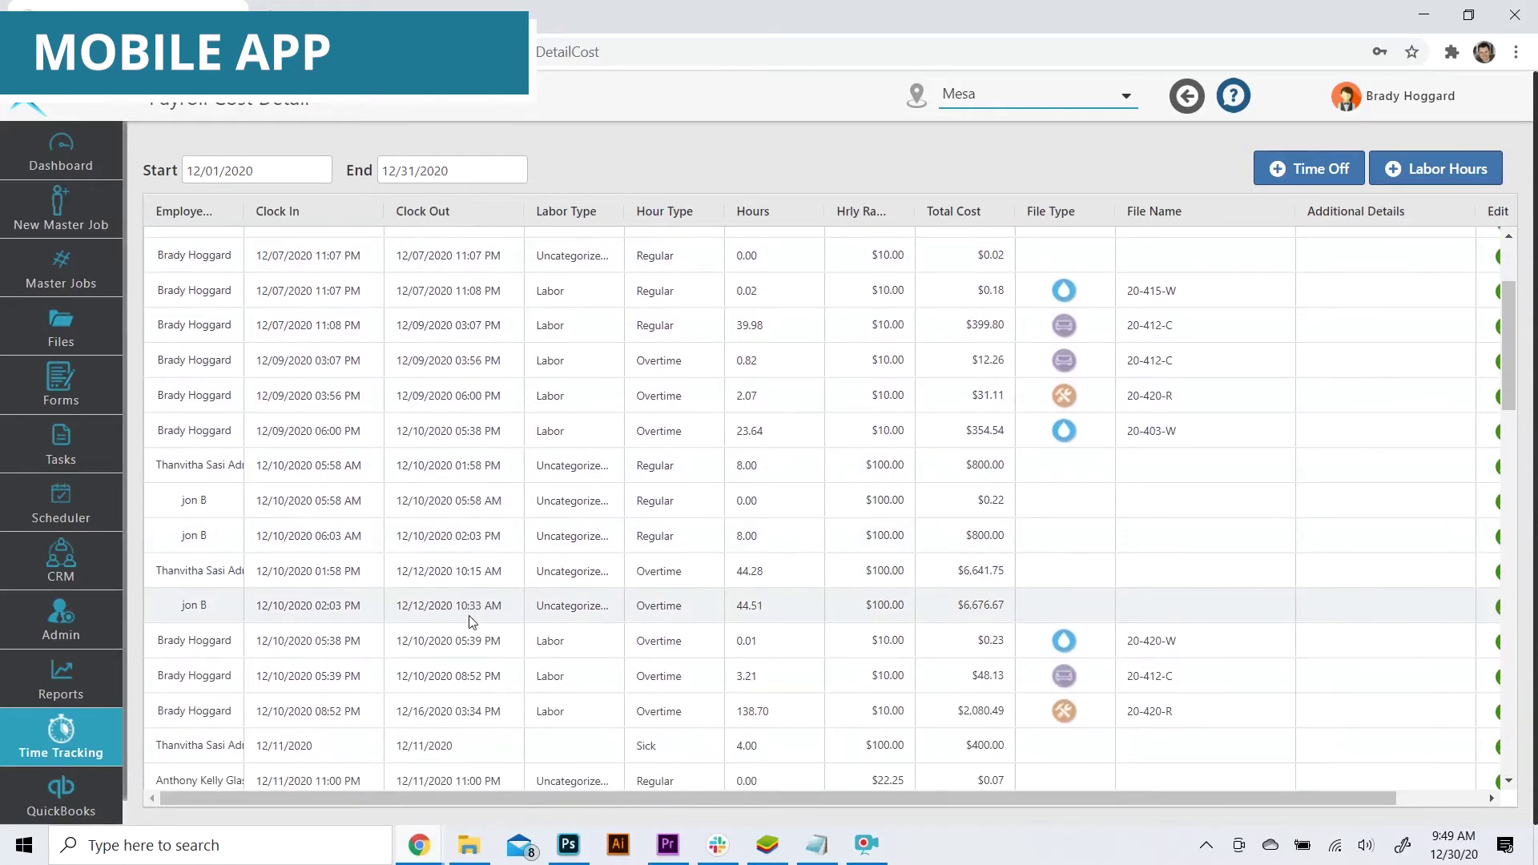
scroll(473, 622, "down", 1)
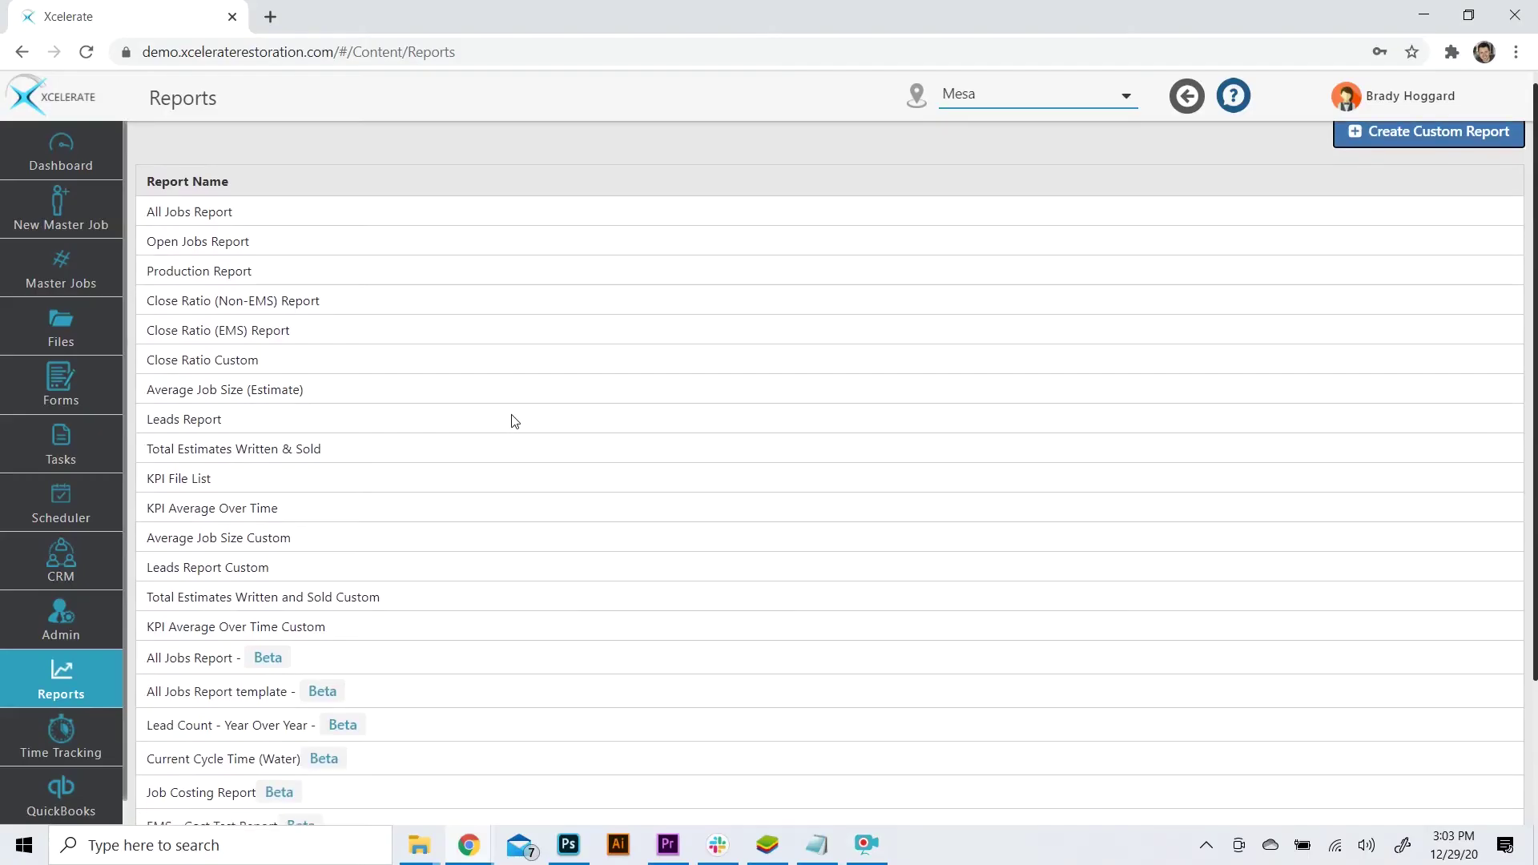
Step: Scroll past the division totals grid to the bar and pie charts
scroll(514, 422, "down", 1)
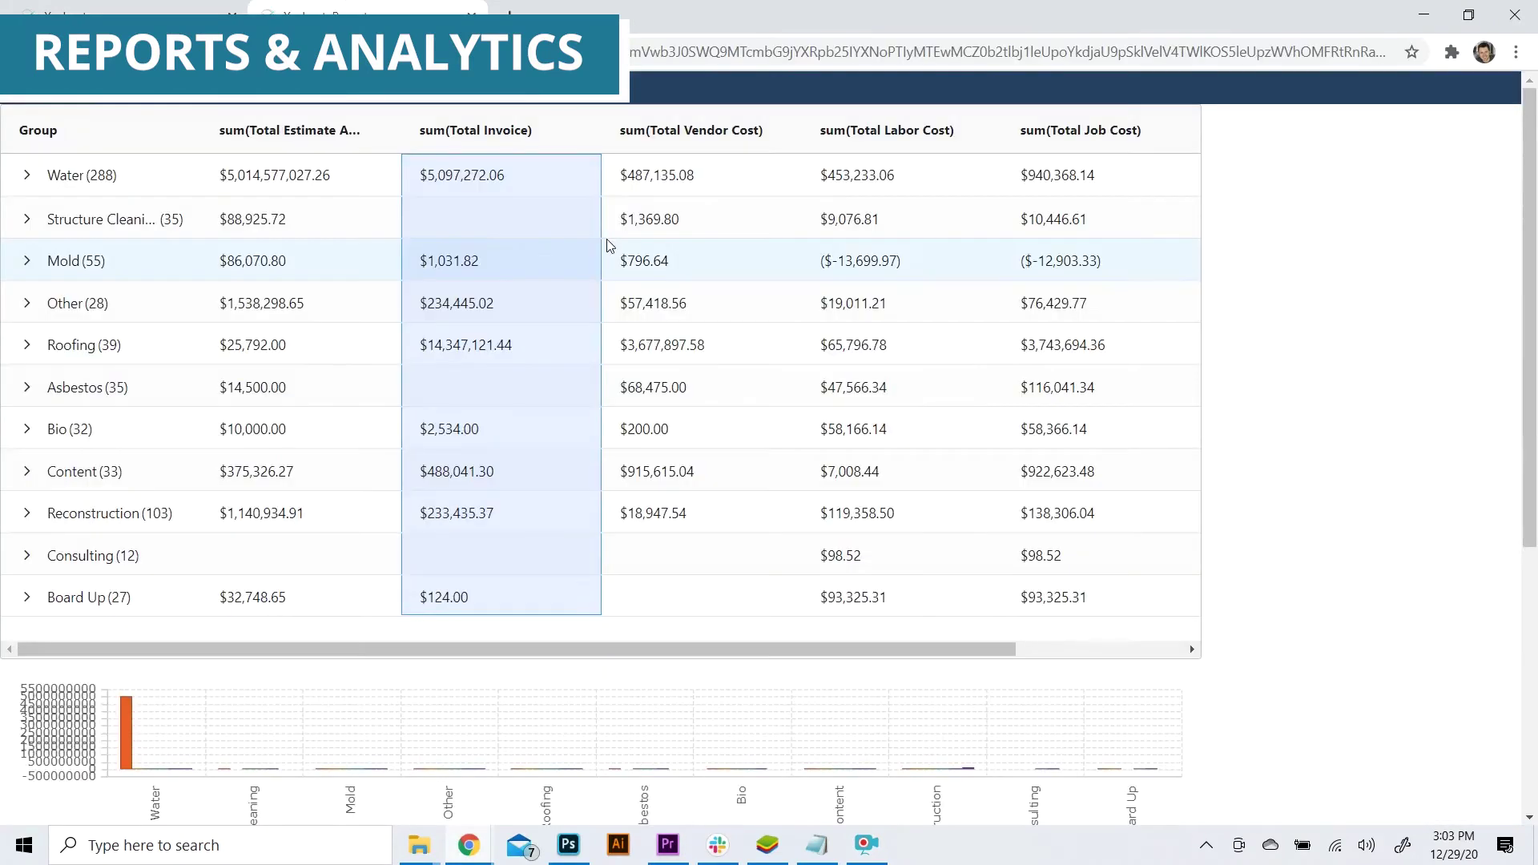
scroll(665, 489, "down", 3)
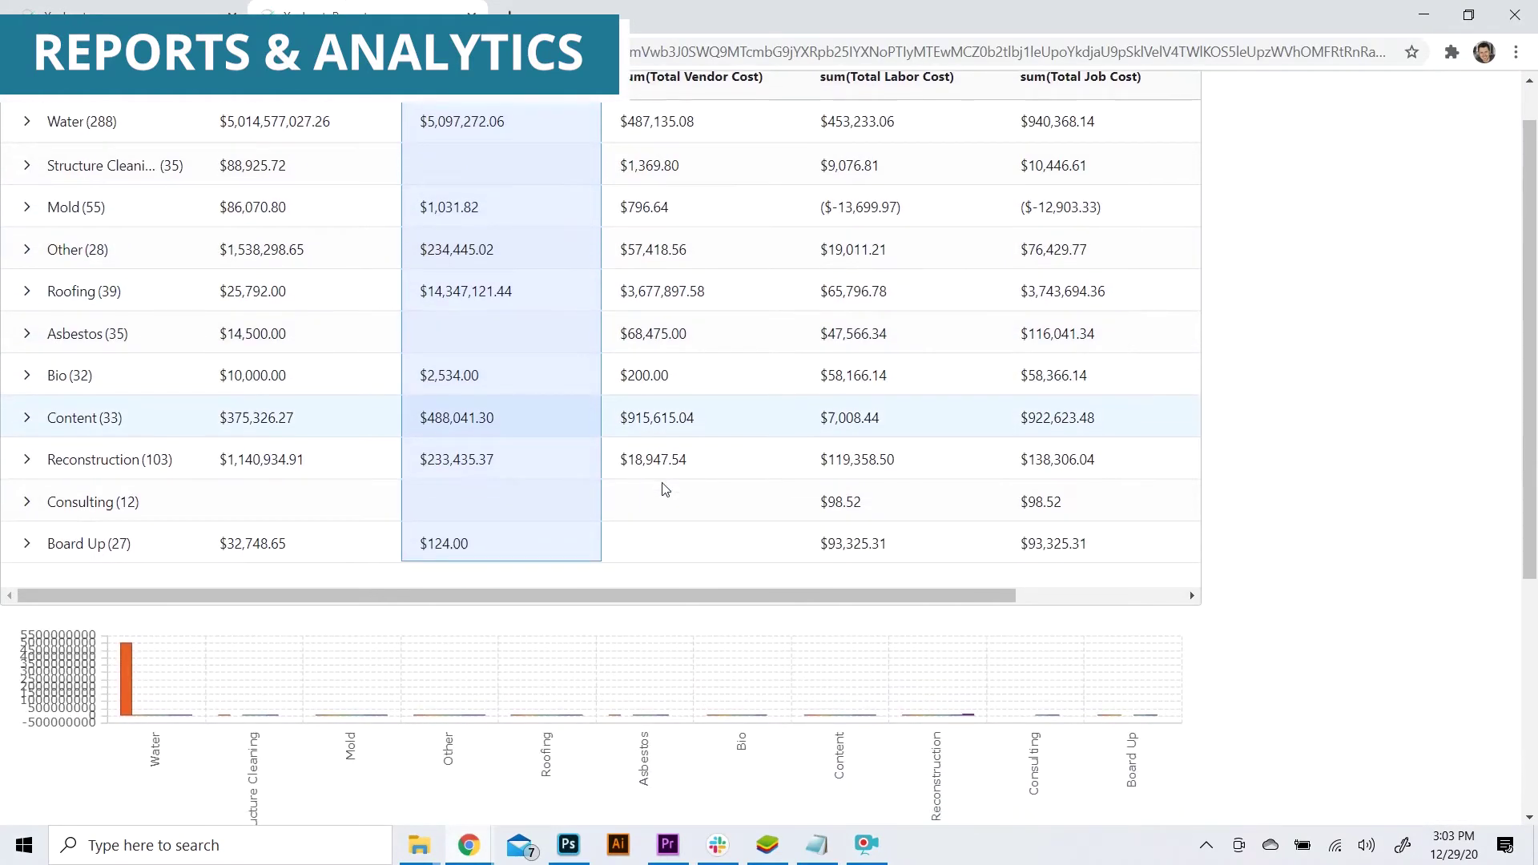
scroll(663, 488, "down", 3)
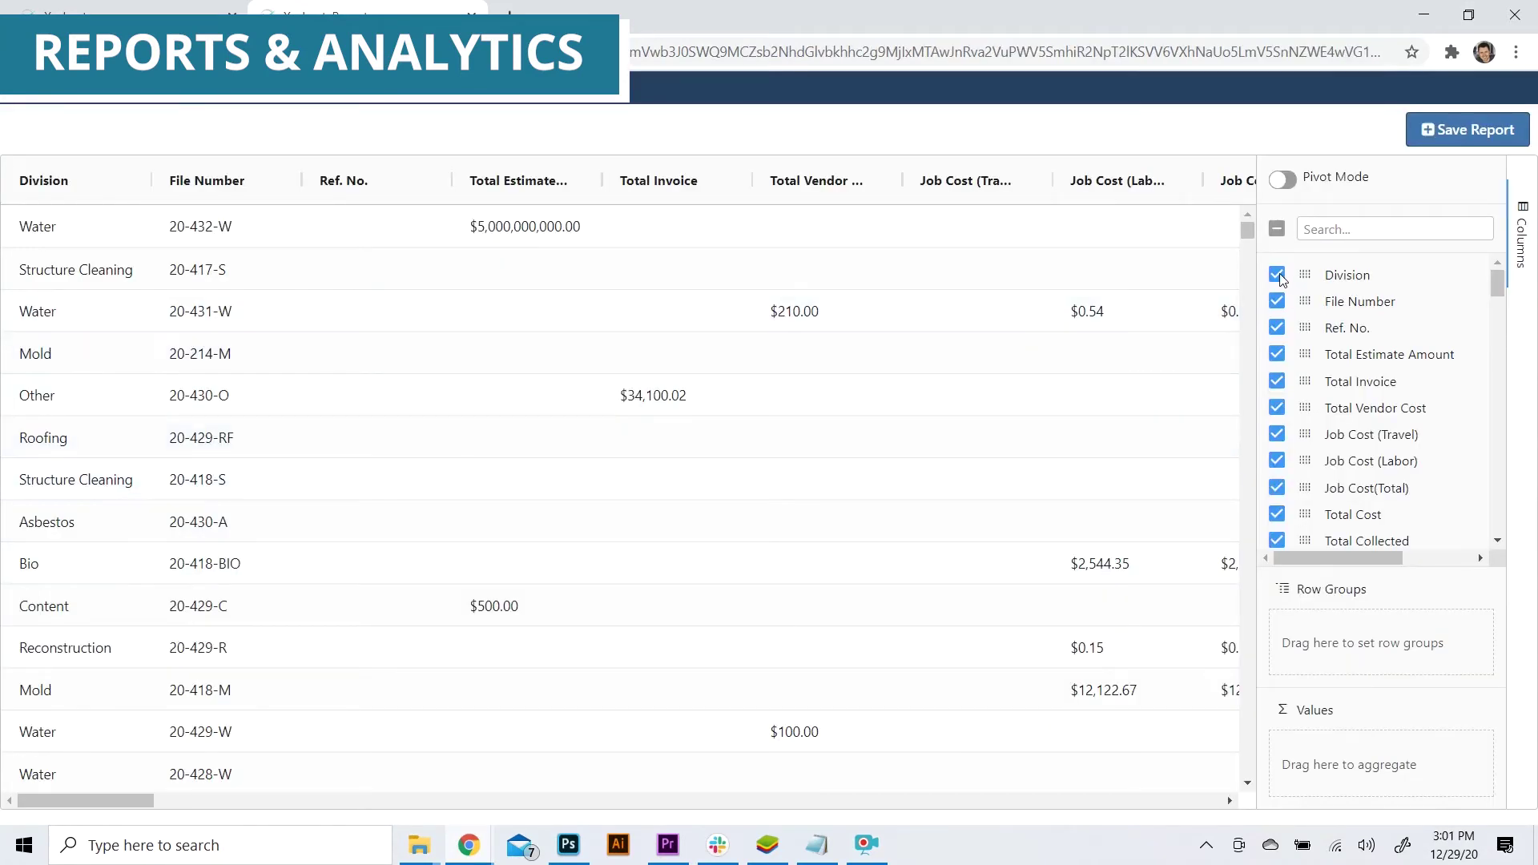
Step: Remove the Ref. No. column, group rows by Division, and expand the Mold group
left_click(1277, 274)
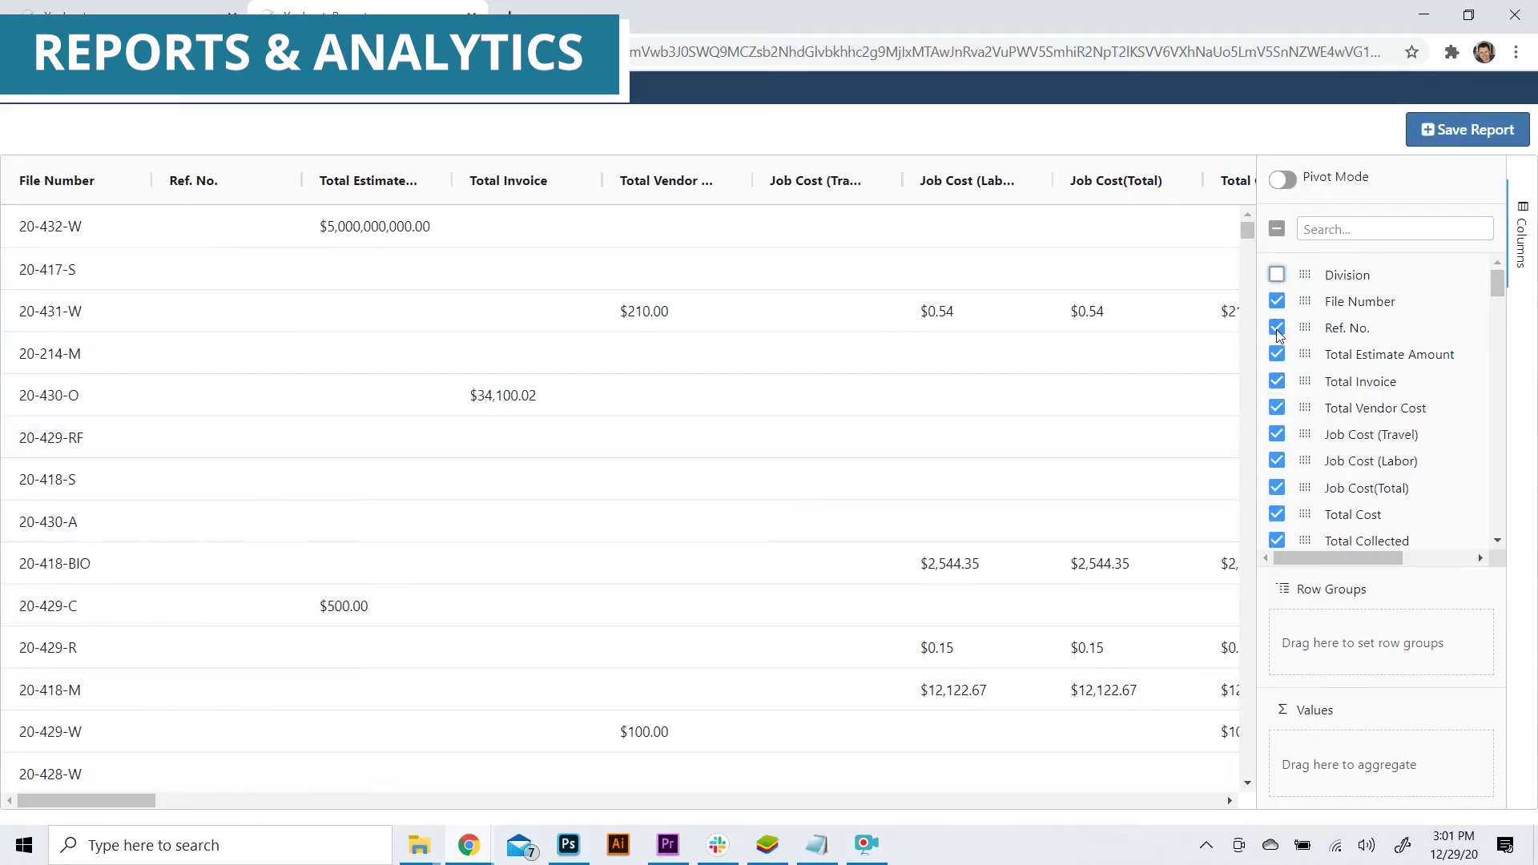
left_click_drag(1346, 287, 1319, 617)
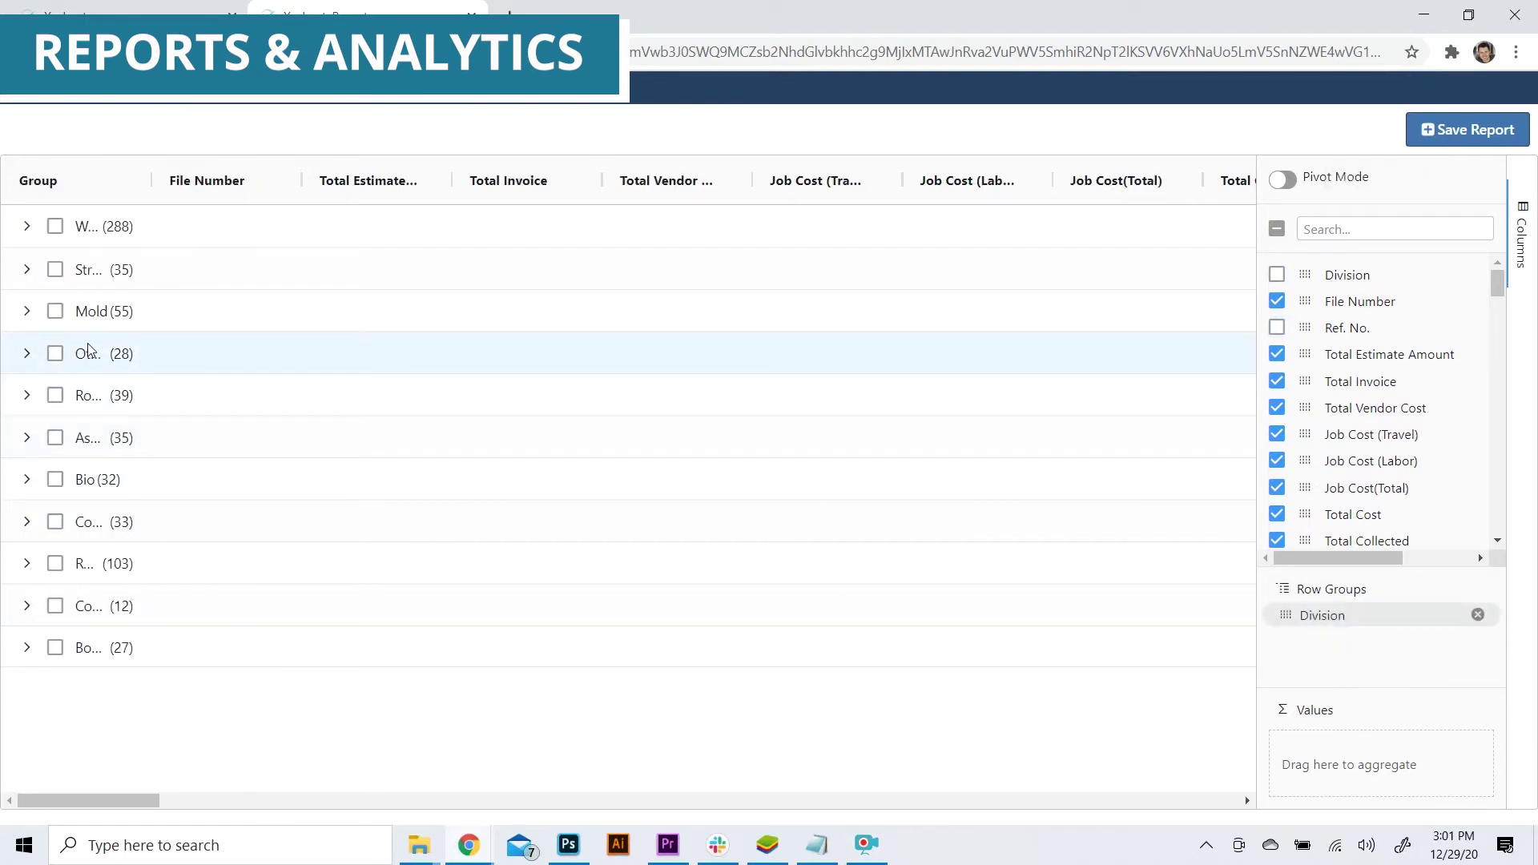
left_click(28, 312)
Step: Sort by Job Cost (Labor) descending and start saving the report as a template
left_click(946, 191)
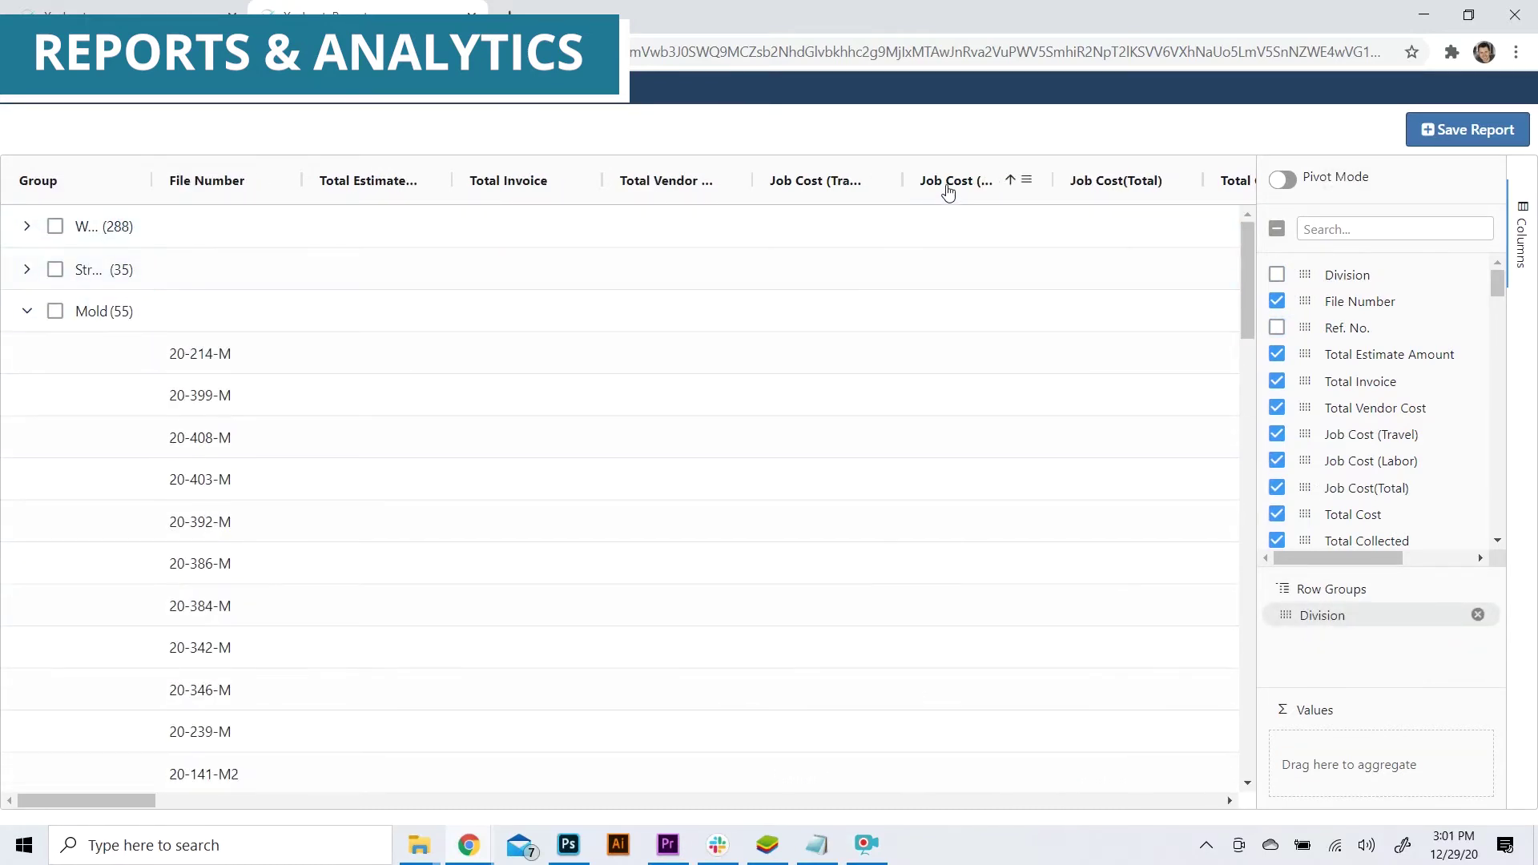
left_click(947, 191)
left_click(1443, 137)
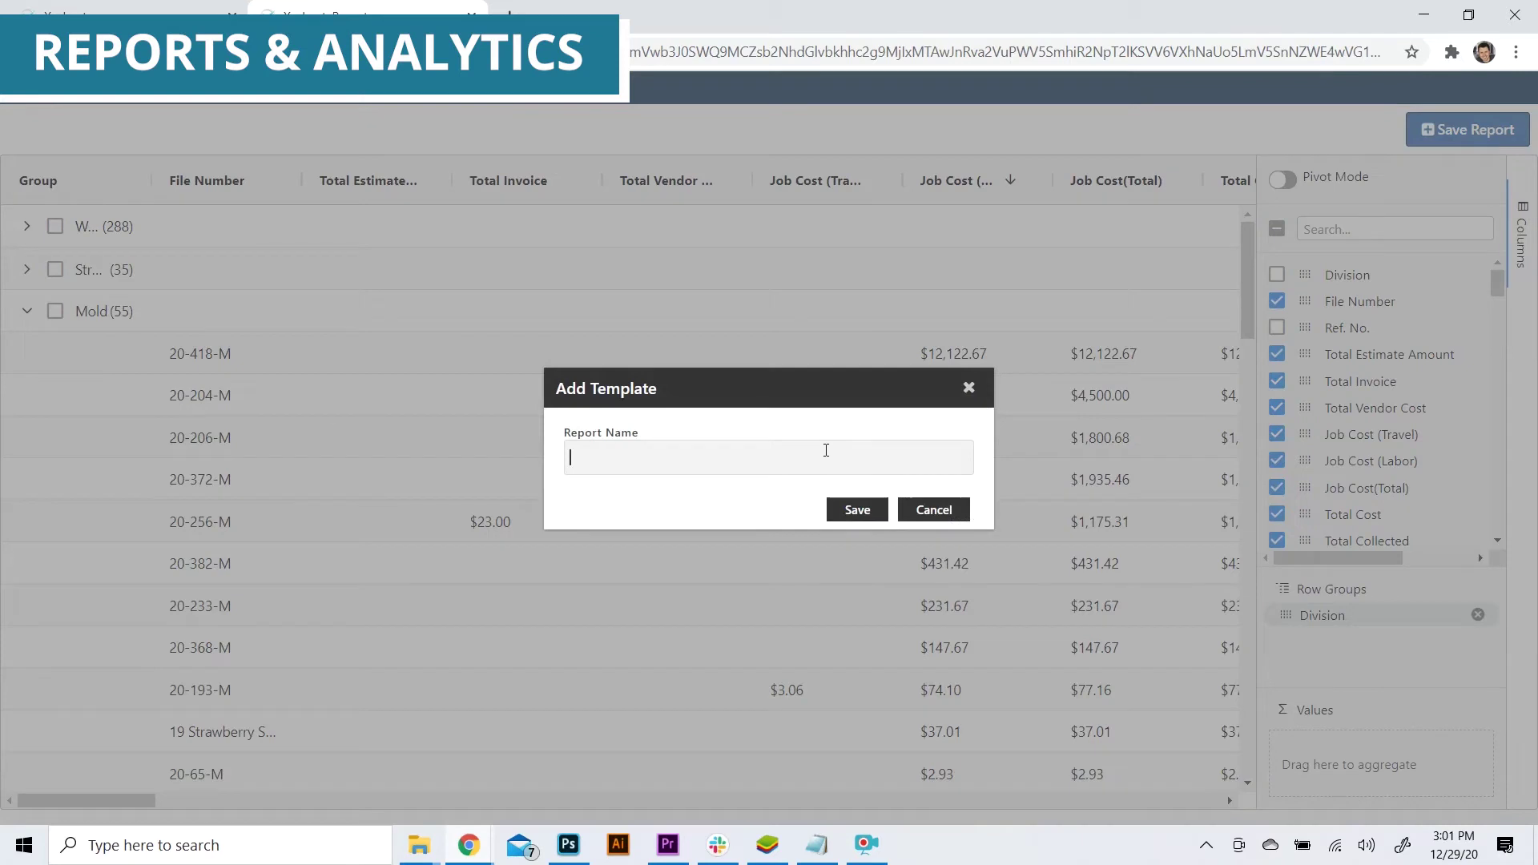